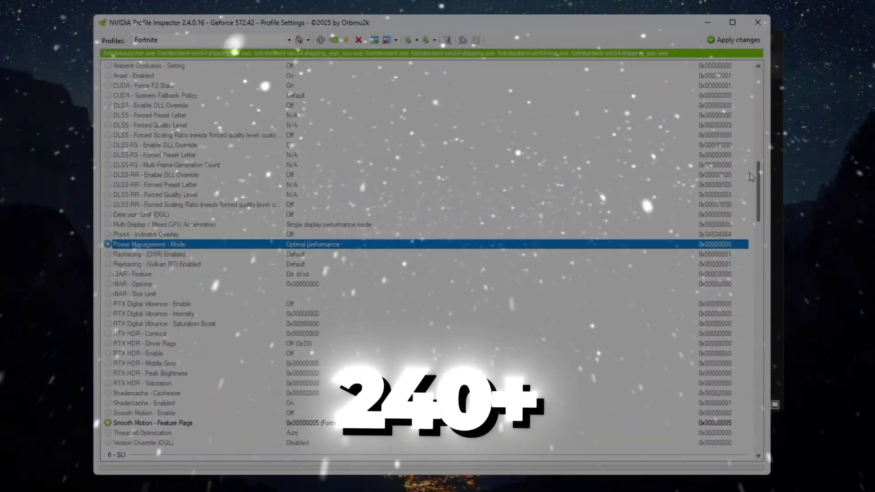
# - Launch Performance Monitor via a 'perf' search and select User Defined under Data Collector Sets
pyautogui.scroll(-20, 424, 255)
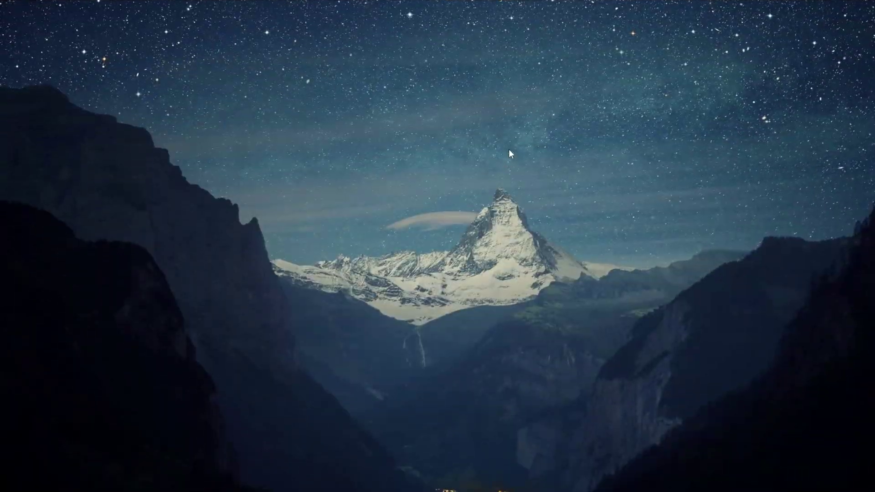
pyautogui.press('super')
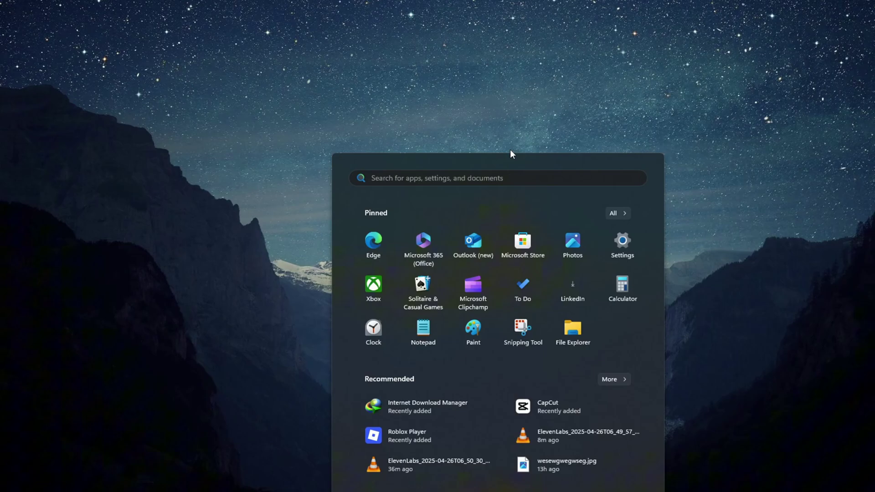
pyautogui.write('per')
pyautogui.write('f')
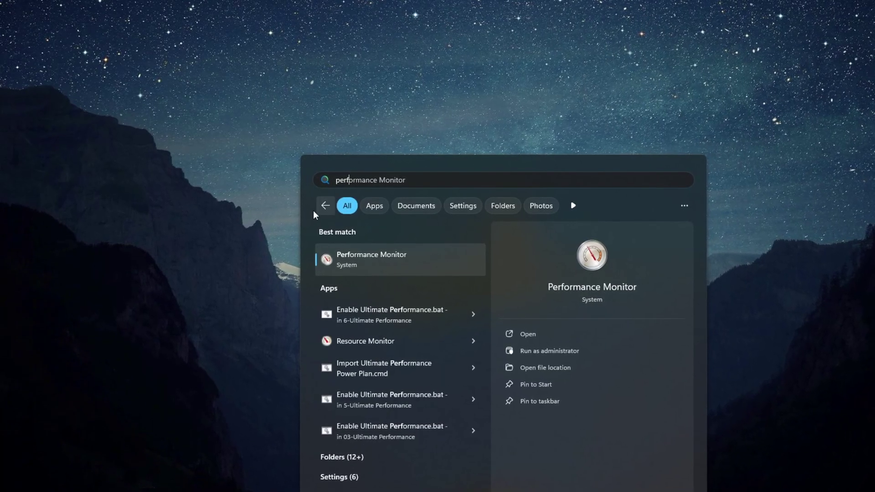
pyautogui.click(426, 276)
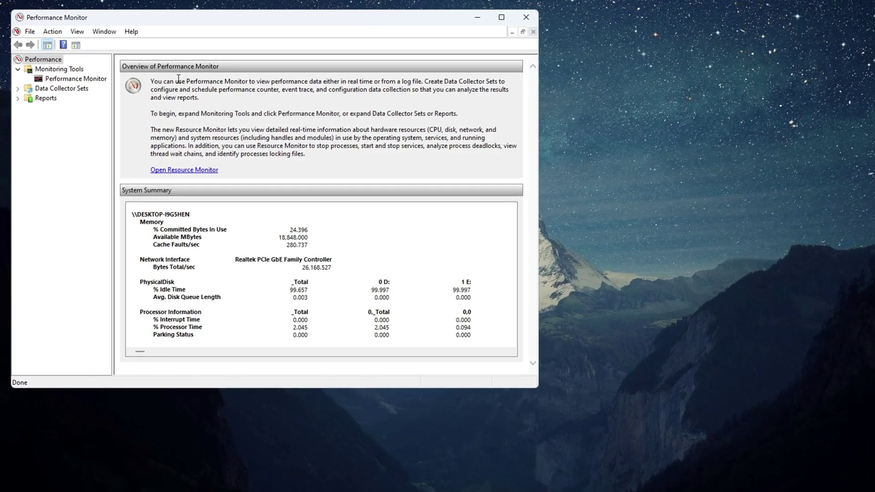
pyautogui.click(18, 89)
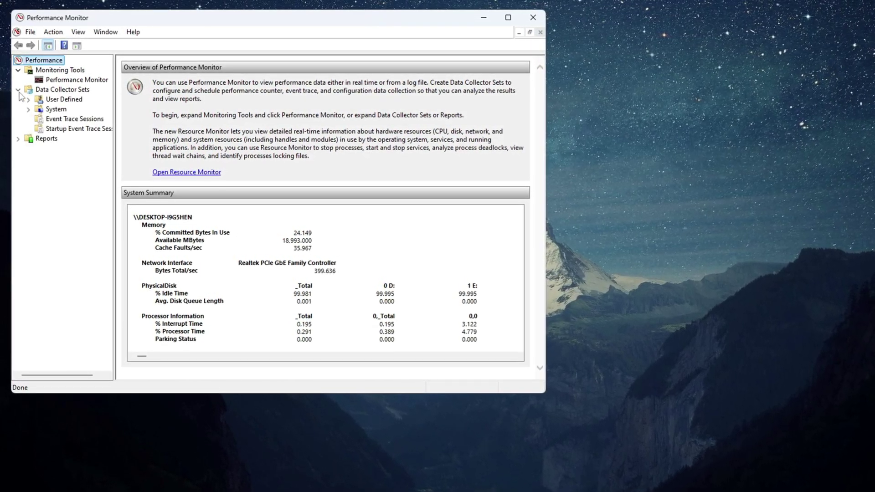
pyautogui.click(64, 100)
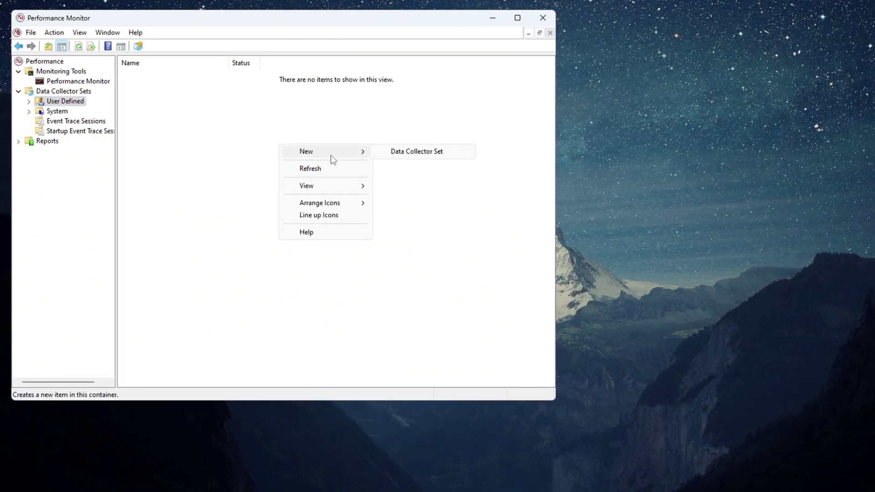
# - Create a manually built data collector set 'Budget CPU Boost' with the Processor counters
pyautogui.click(431, 153)
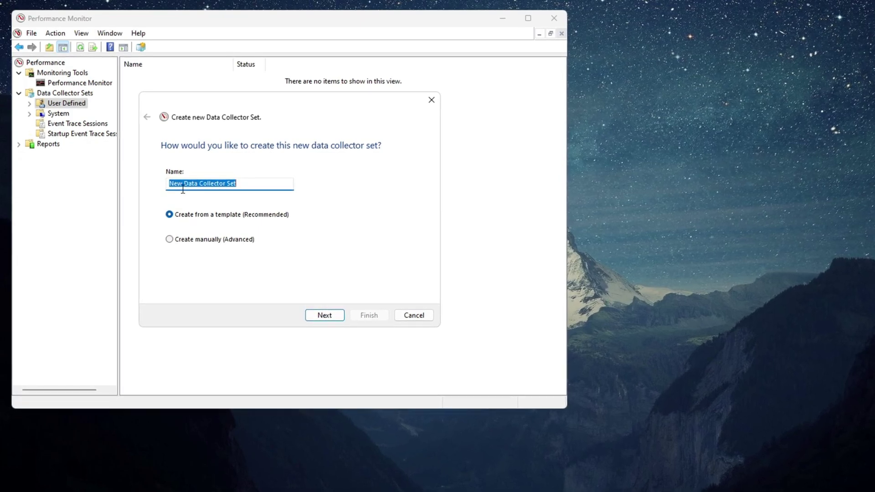
pyautogui.write('Budget CPU Boost')
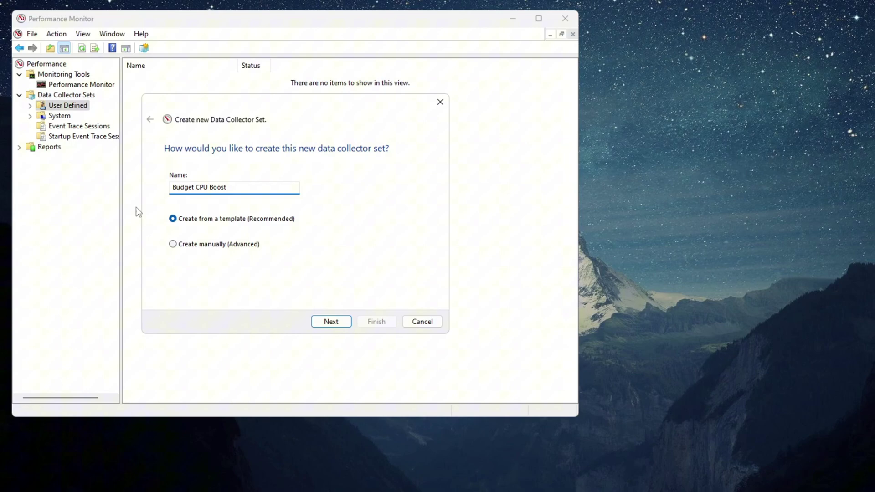
pyautogui.click(197, 246)
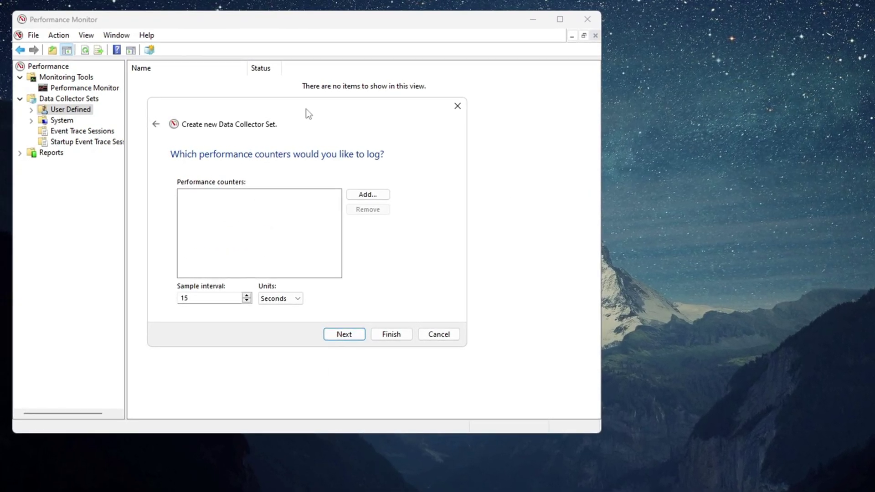
pyautogui.click(369, 195)
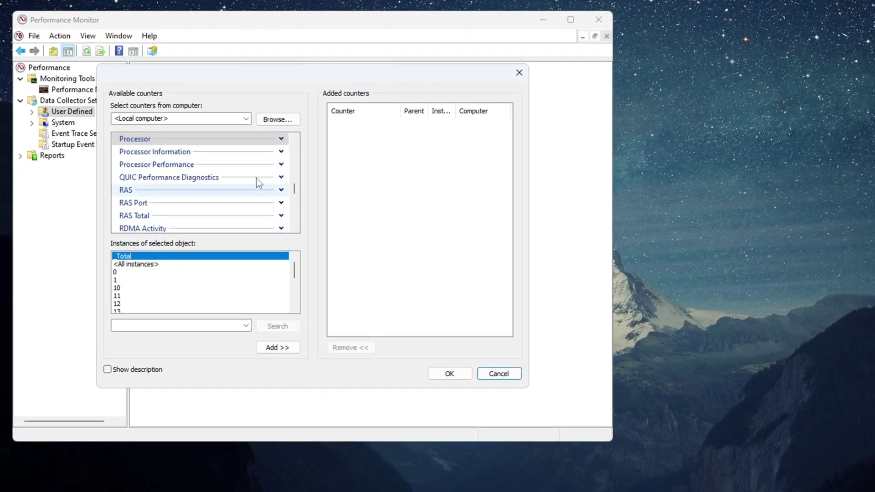
pyautogui.click(146, 142)
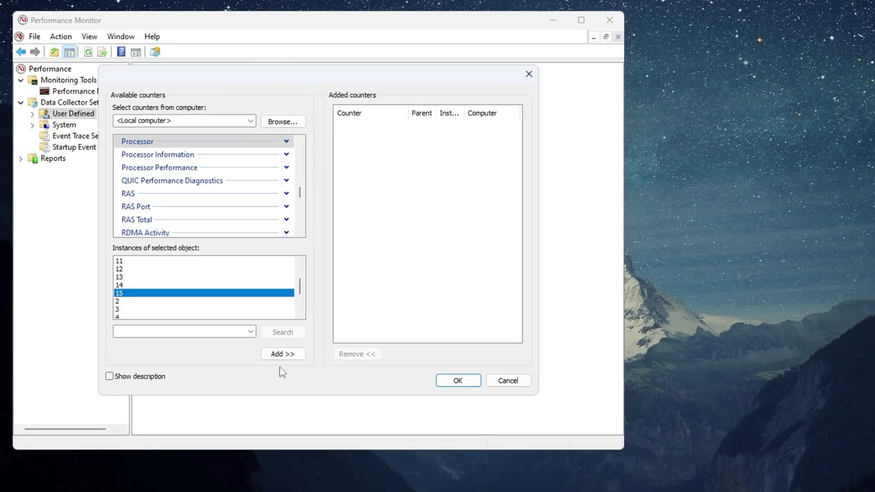
pyautogui.click(453, 382)
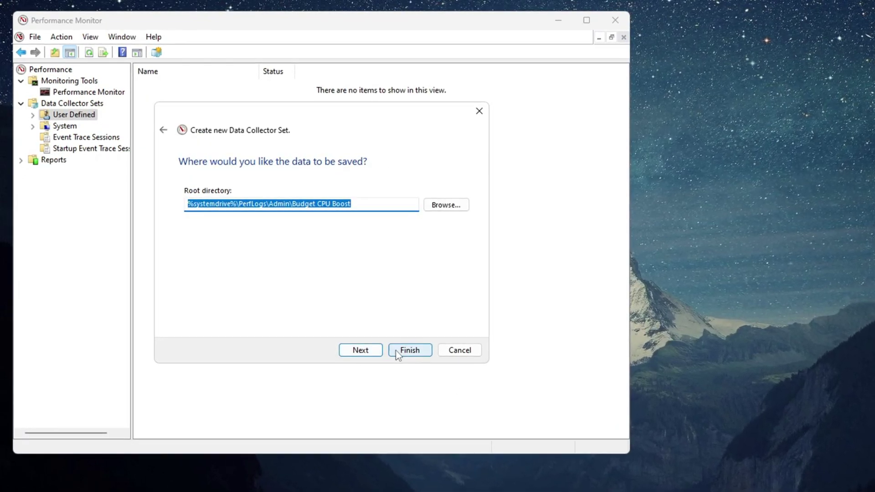
pyautogui.click(397, 352)
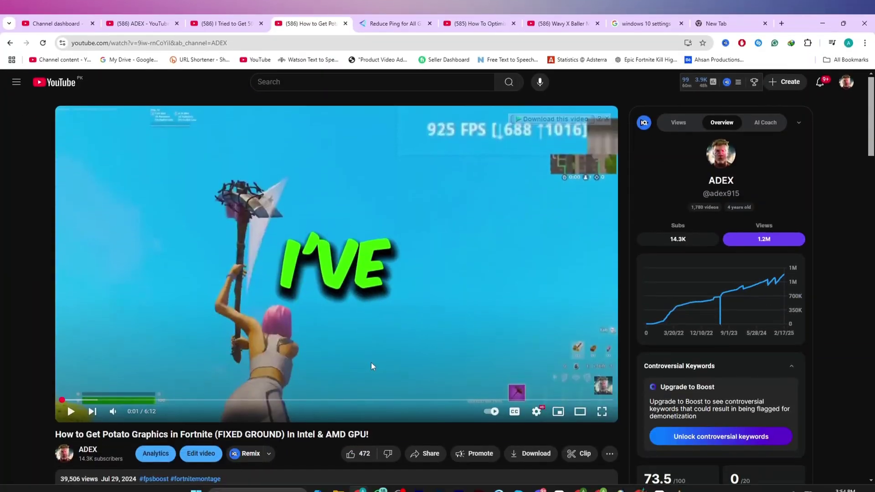
pyautogui.scroll(-3, 371, 363)
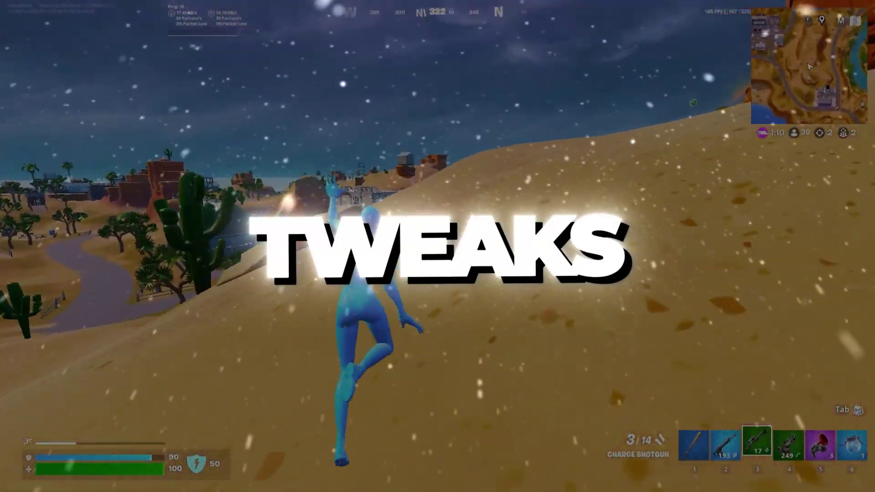
pyautogui.press('2')
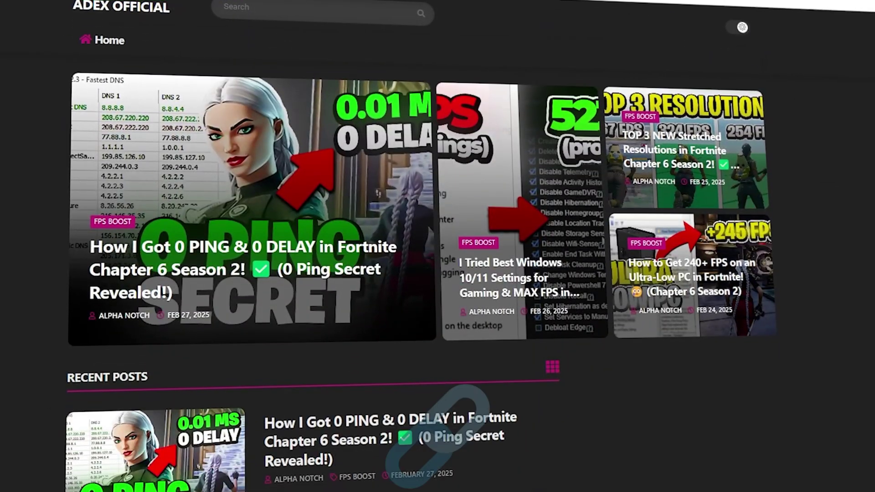
pyautogui.scroll(-6, 437, 246)
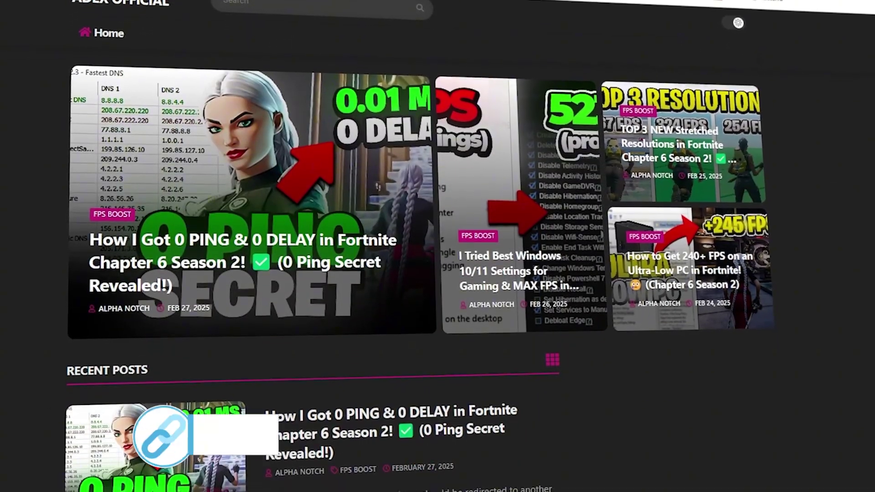
pyautogui.scroll(-8, 438, 247)
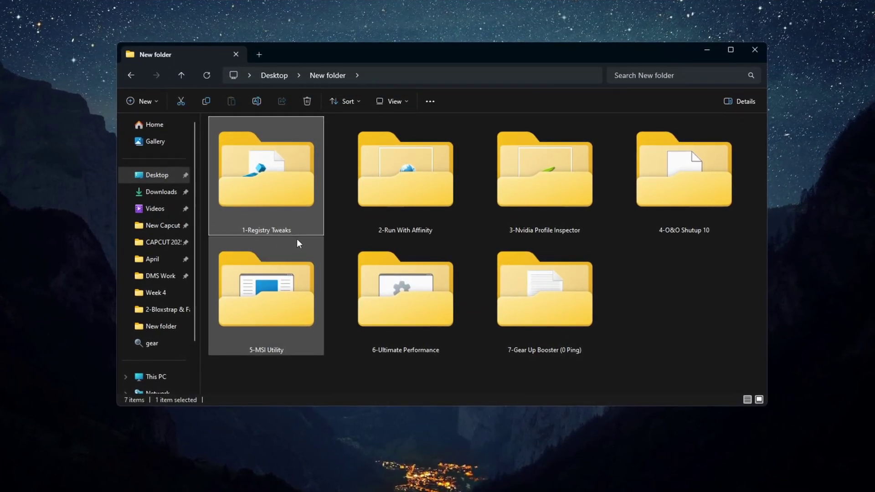
# - Open 1-Registry Tweaks and step through each of its 13 .reg files in turn
pyautogui.doubleClick(274, 194)
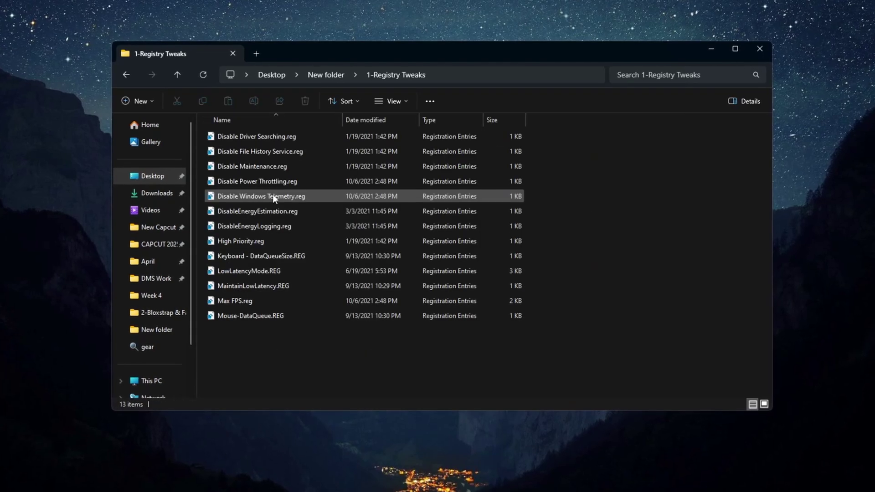
pyautogui.moveTo(187, 347); pyautogui.dragTo(416, 114)
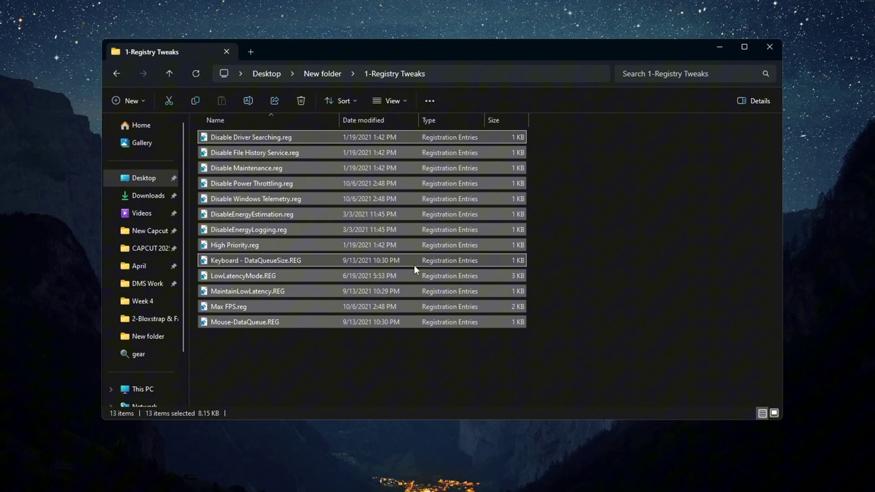
pyautogui.click(249, 139)
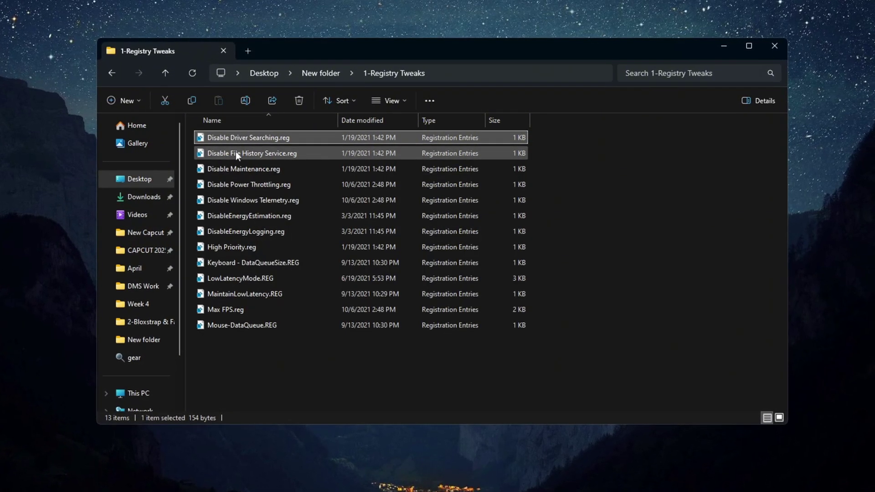
pyautogui.click(236, 154)
pyautogui.click(235, 169)
pyautogui.click(233, 184)
pyautogui.click(231, 201)
pyautogui.click(233, 217)
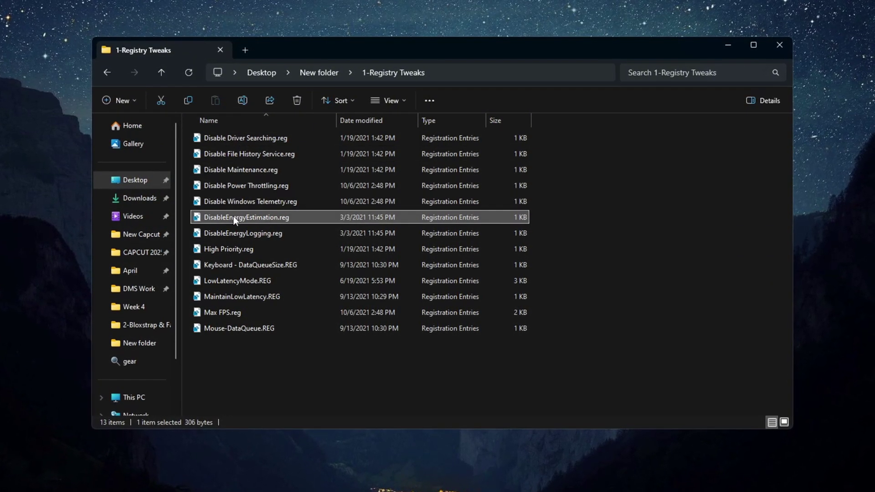
pyautogui.click(231, 233)
pyautogui.click(231, 249)
pyautogui.click(230, 264)
pyautogui.click(227, 283)
pyautogui.click(224, 299)
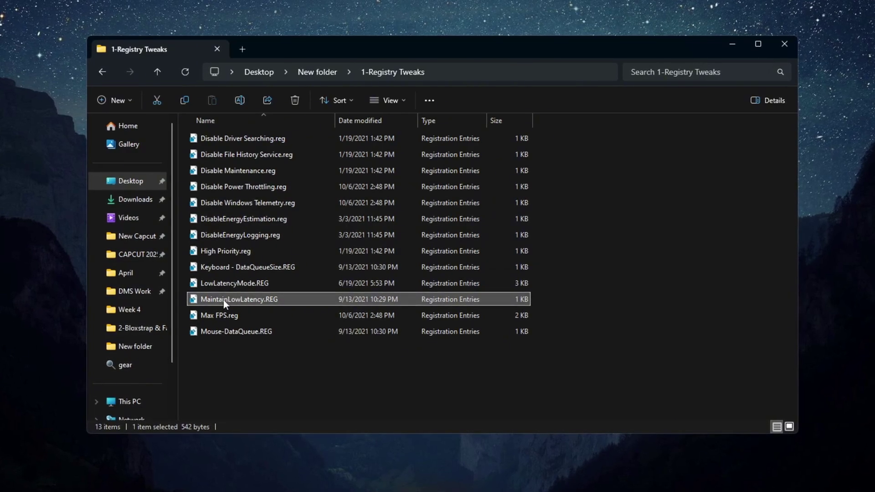
pyautogui.click(226, 315)
pyautogui.click(229, 332)
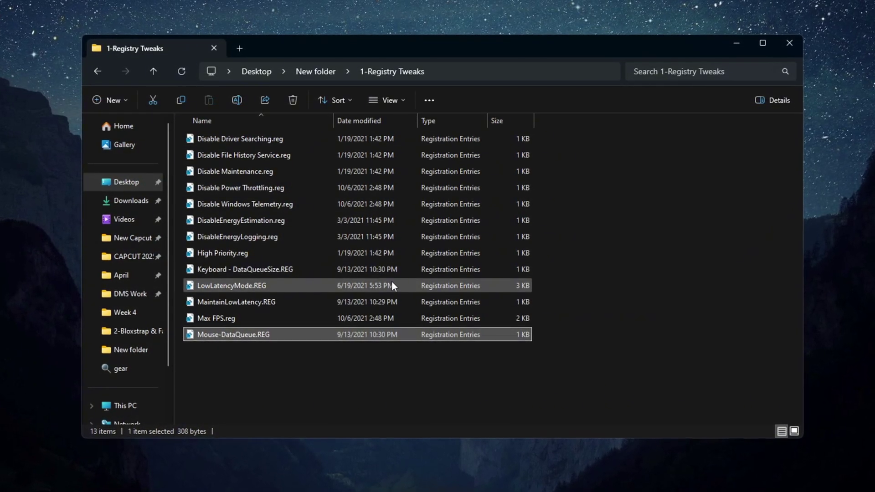
# - Reselect all 13 tweak files, then select only High Priority.reg
pyautogui.moveTo(359, 376); pyautogui.dragTo(472, 114)
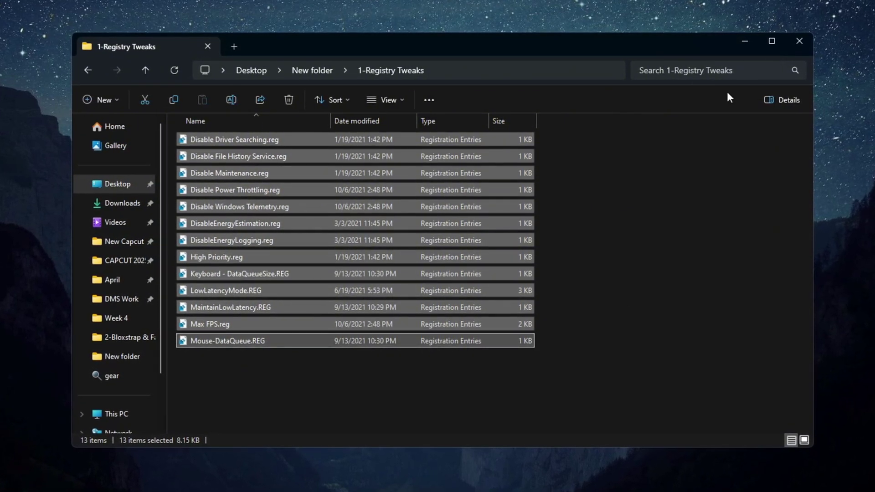
pyautogui.click(638, 264)
pyautogui.click(220, 256)
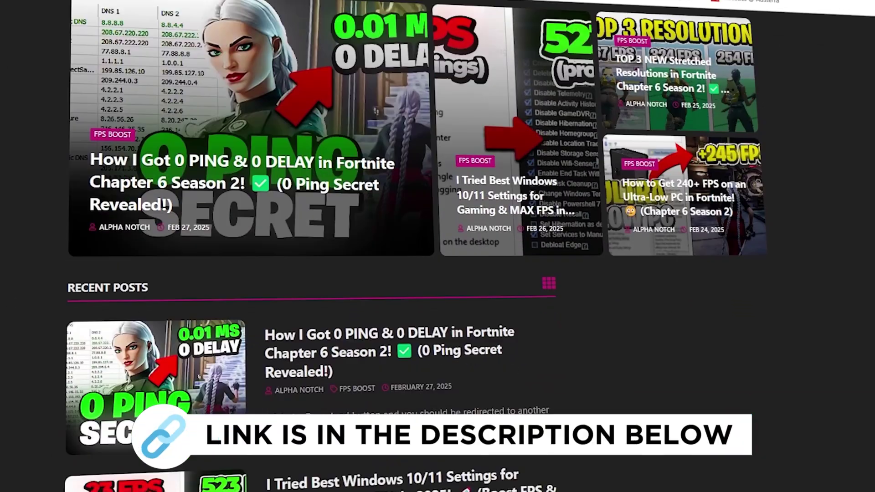
# - Scroll down the ADEX Official blog's Recent Posts list
pyautogui.scroll(-8, 310, 246)
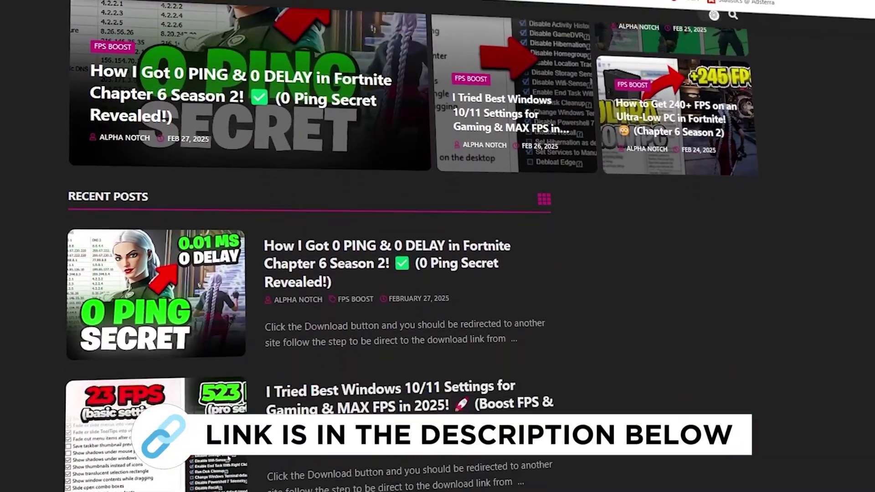
pyautogui.scroll(-10, 310, 246)
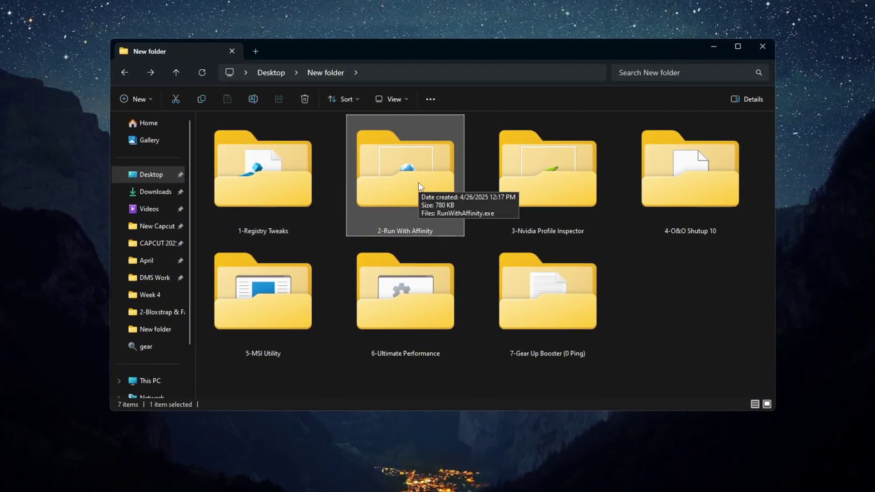
# - Launch RunWithAffinity.exe from the 2-Run With Affinity folder
pyautogui.doubleClick(419, 185)
pyautogui.click(248, 135)
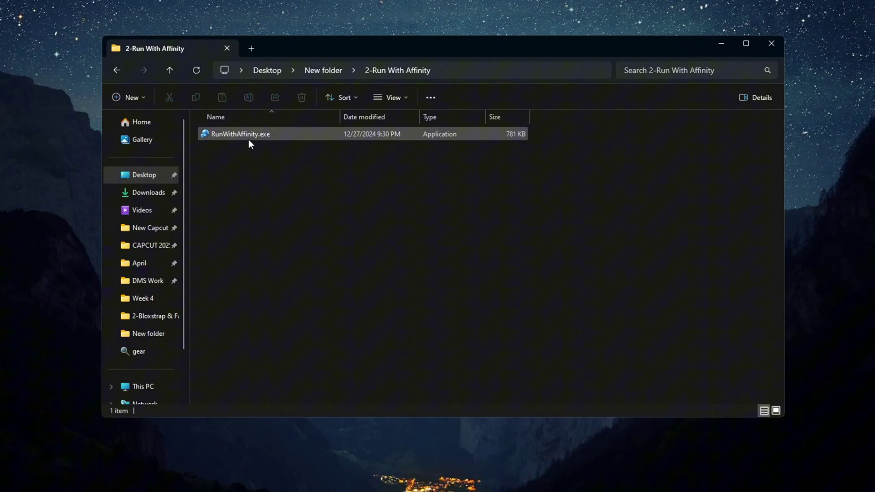
pyautogui.doubleClick(303, 136)
pyautogui.click(727, 41)
pyautogui.moveTo(447, 90); pyautogui.dragTo(436, 68)
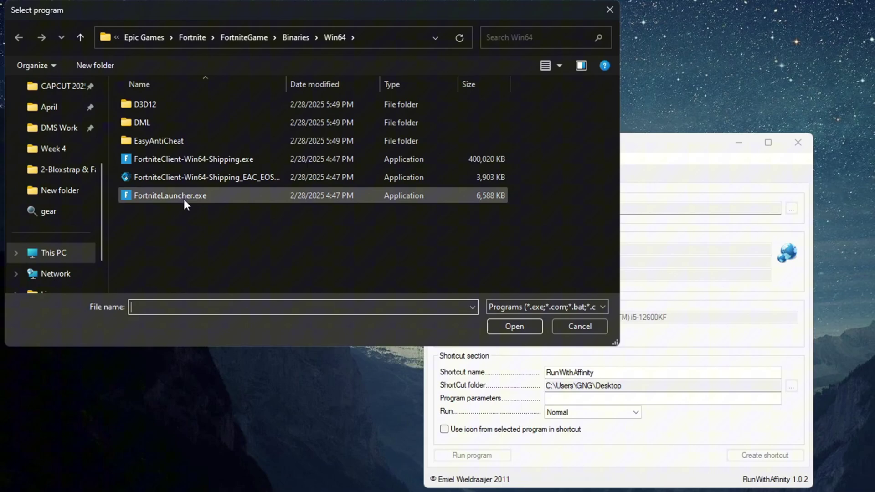
# - Create a desktop shortcut for FortniteLauncher.exe with affinity 16, run Maximized
pyautogui.click(184, 199)
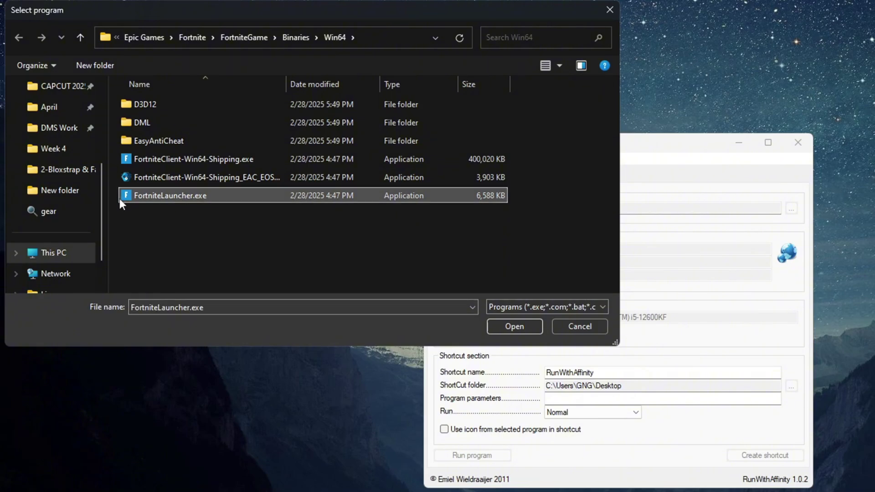
pyautogui.click(513, 326)
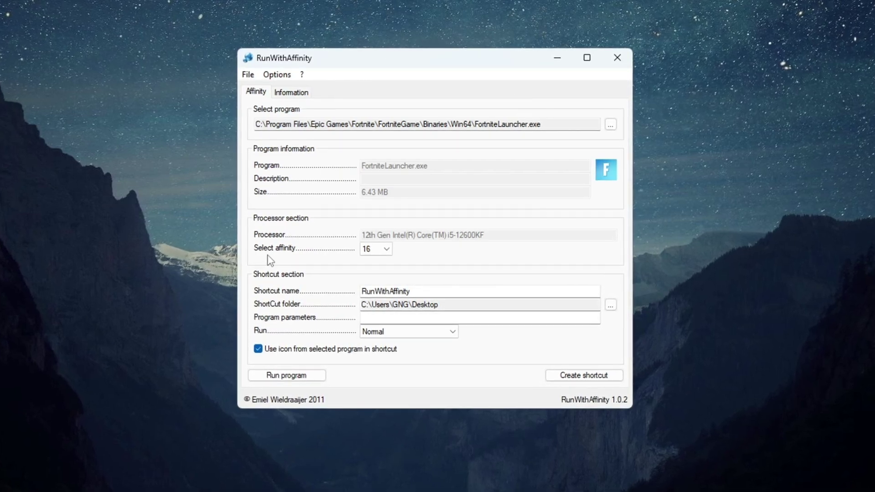
pyautogui.click(377, 248)
pyautogui.click(379, 404)
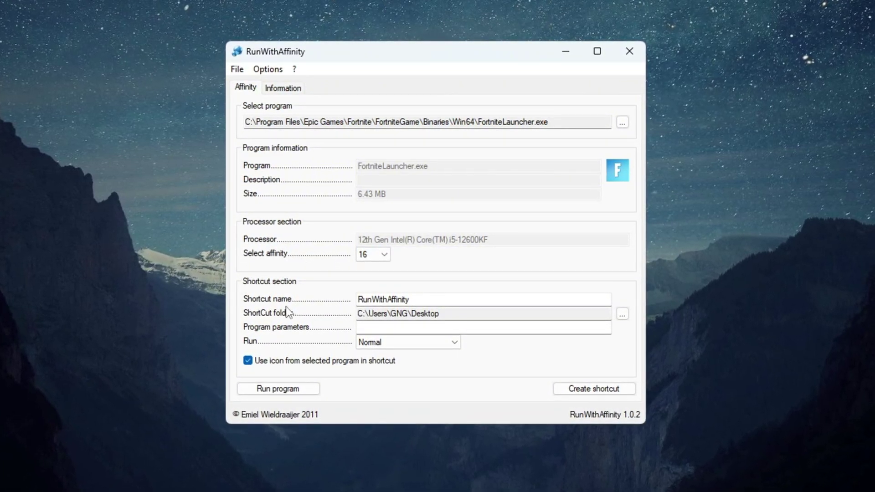
pyautogui.click(397, 345)
pyautogui.click(393, 377)
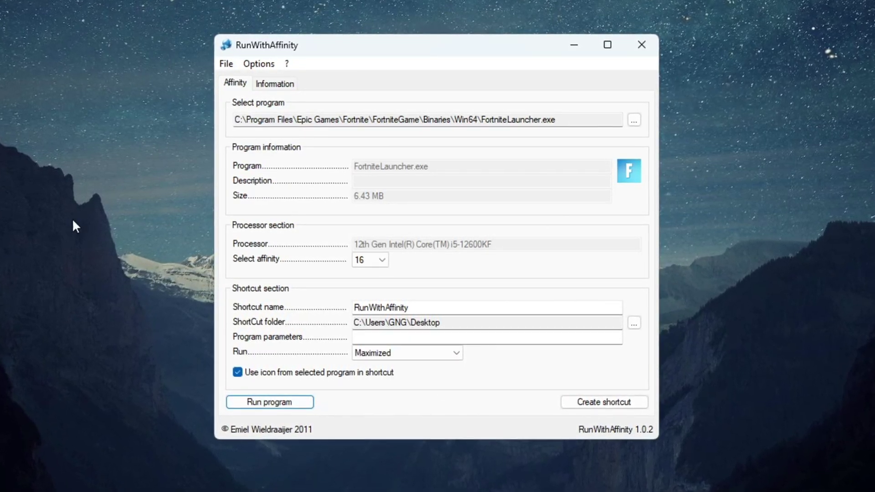
pyautogui.click(600, 406)
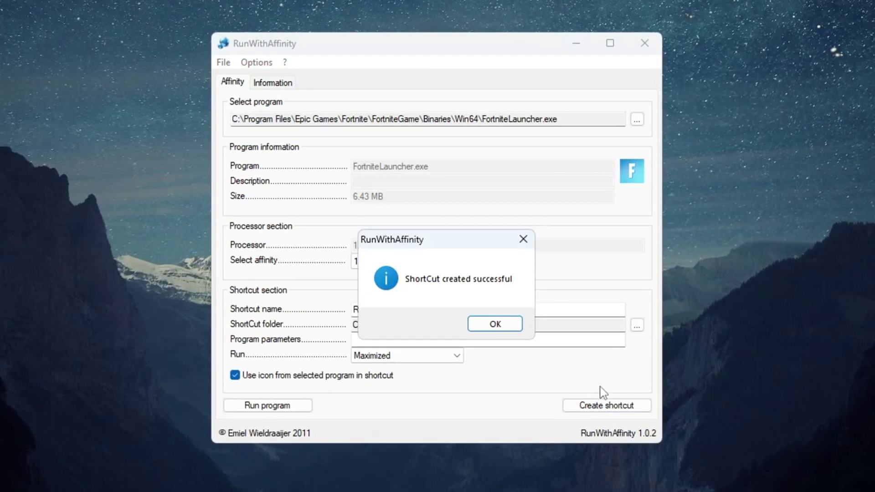
pyautogui.click(502, 329)
pyautogui.moveTo(276, 69); pyautogui.dragTo(617, 5)
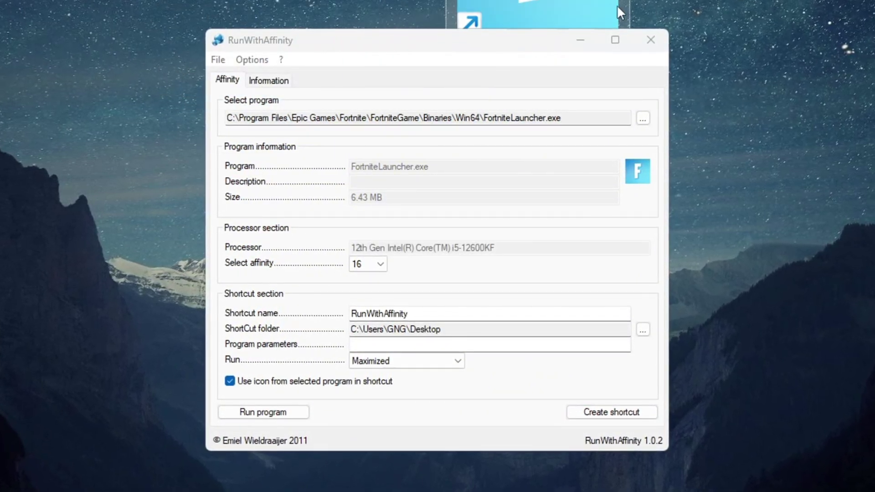
pyautogui.click(582, 39)
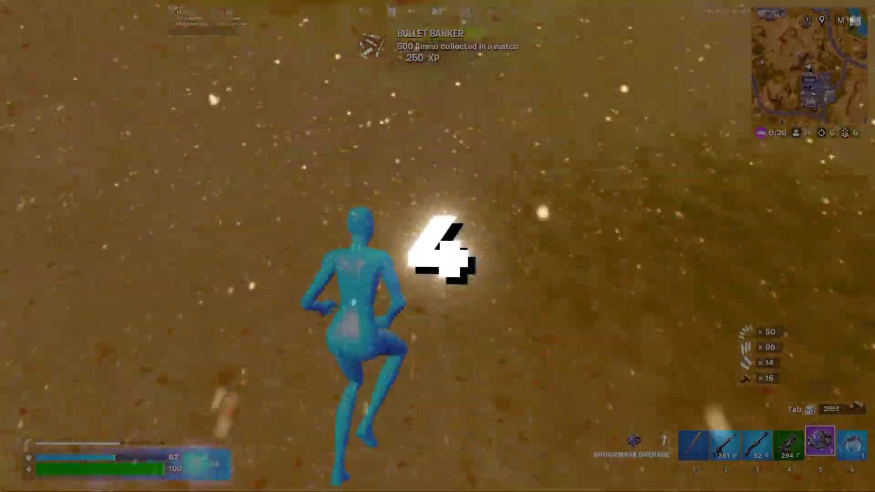
# - Scroll further through the ADEX Official blog's Recent Posts
pyautogui.press('6')
pyautogui.press('w')
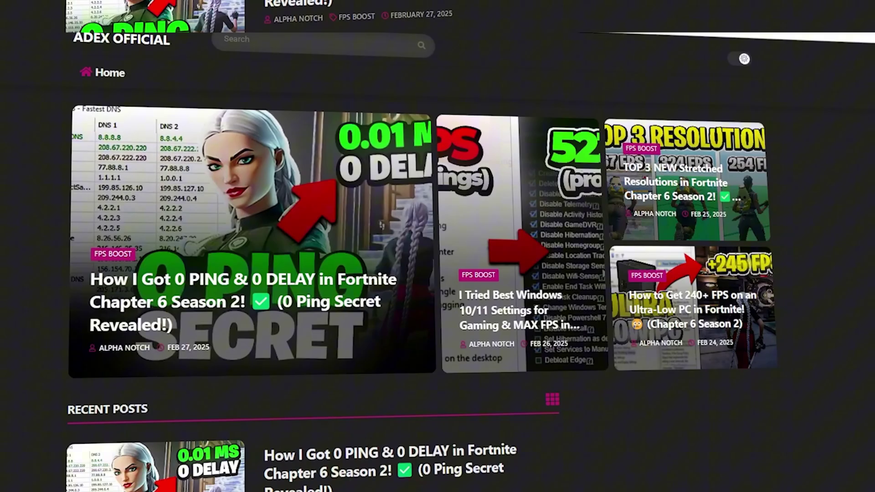
pyautogui.scroll(-8, 310, 247)
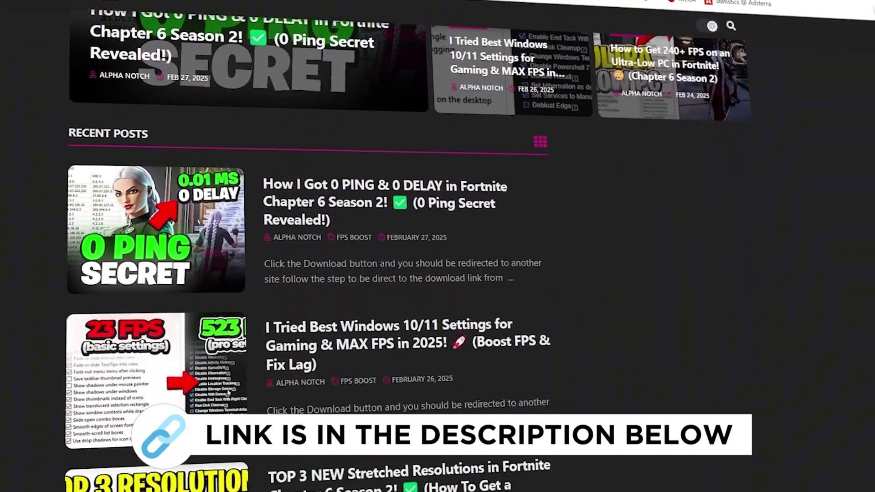
pyautogui.scroll(-5, 310, 246)
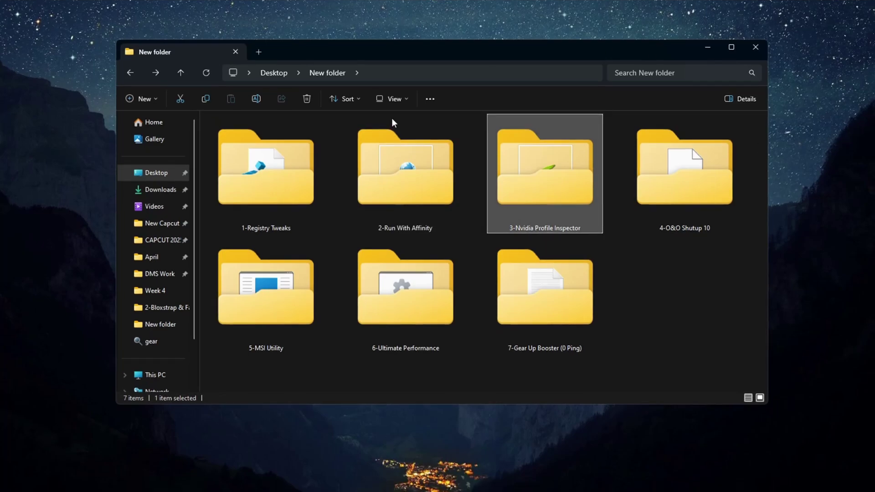
# - Open the 3-Nvidia Profile Inspector folder and load the Fortnite profile by searching 'fort'
pyautogui.doubleClick(551, 186)
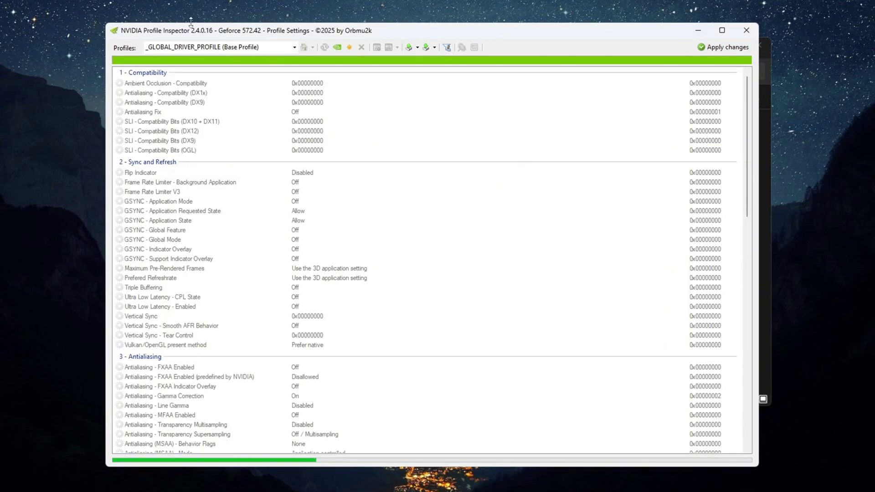
pyautogui.write('fort')
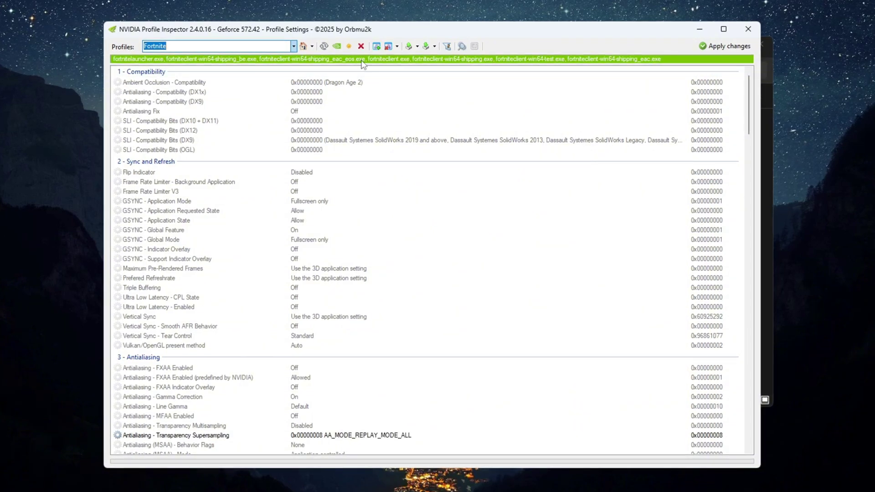
pyautogui.scroll(-6, 143, 254)
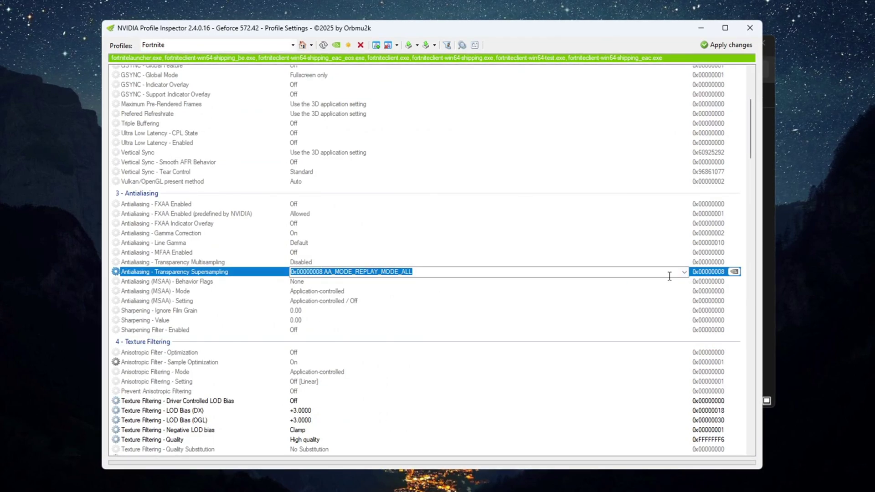
pyautogui.scroll(-3, 152, 332)
pyautogui.scroll(-2, 156, 269)
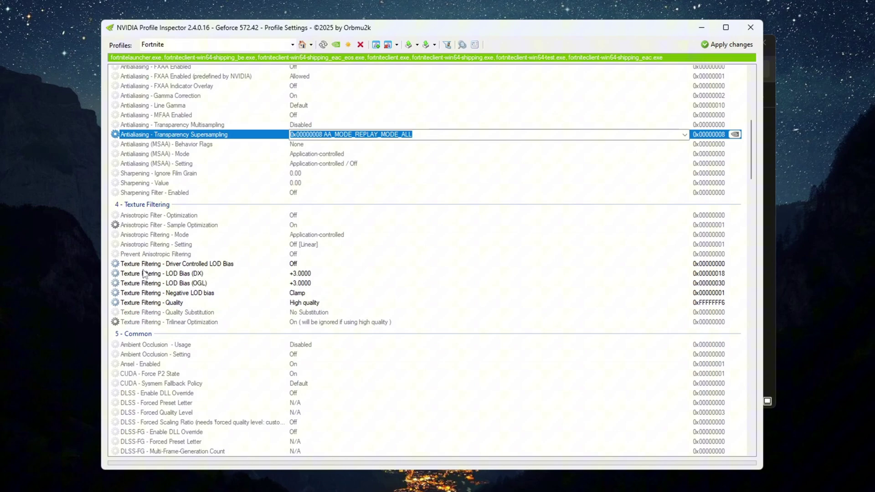
# - Check the +3.0000 LOD Bias rows and apply Fortnite's Optimal performance power settings
pyautogui.click(155, 265)
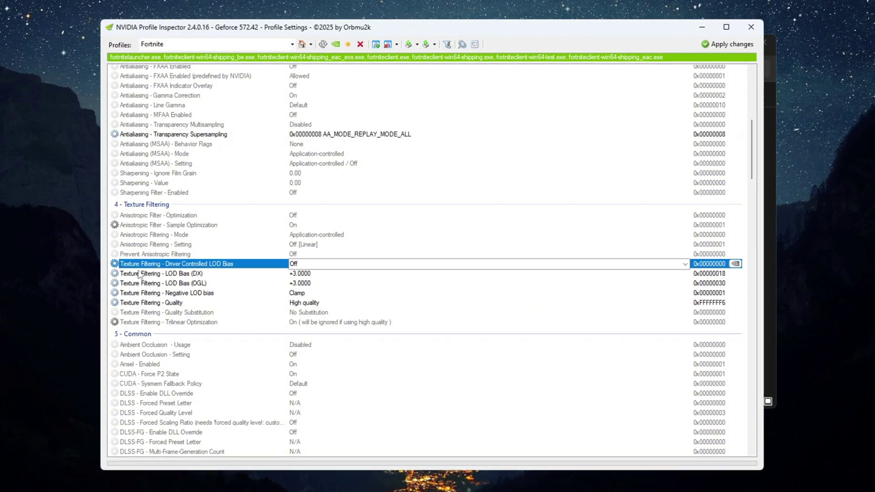
pyautogui.click(179, 285)
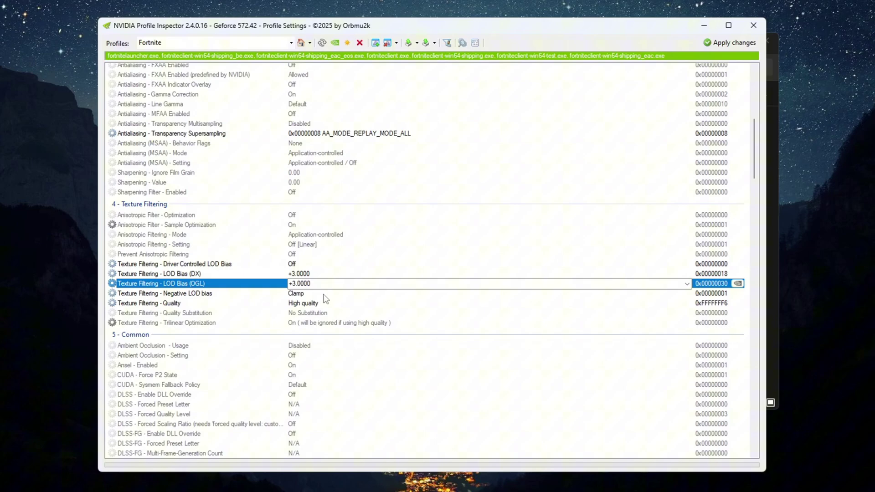
pyautogui.scroll(-4, 150, 356)
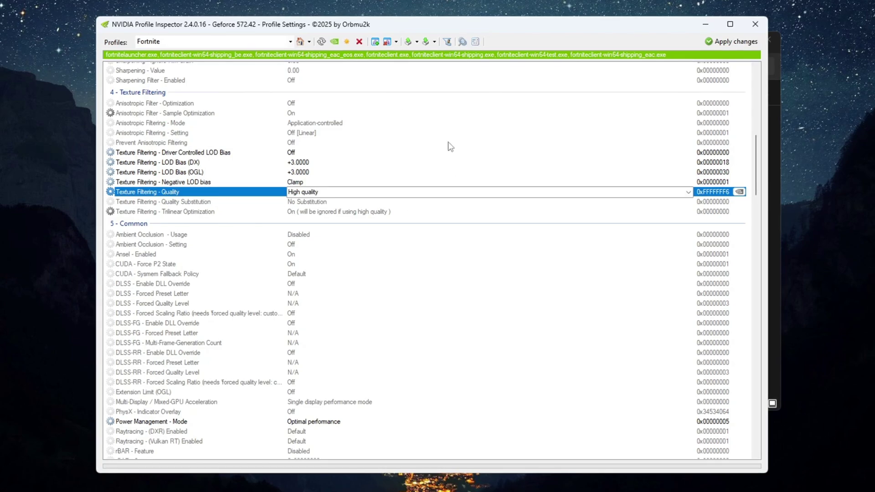
pyautogui.scroll(-7, 344, 285)
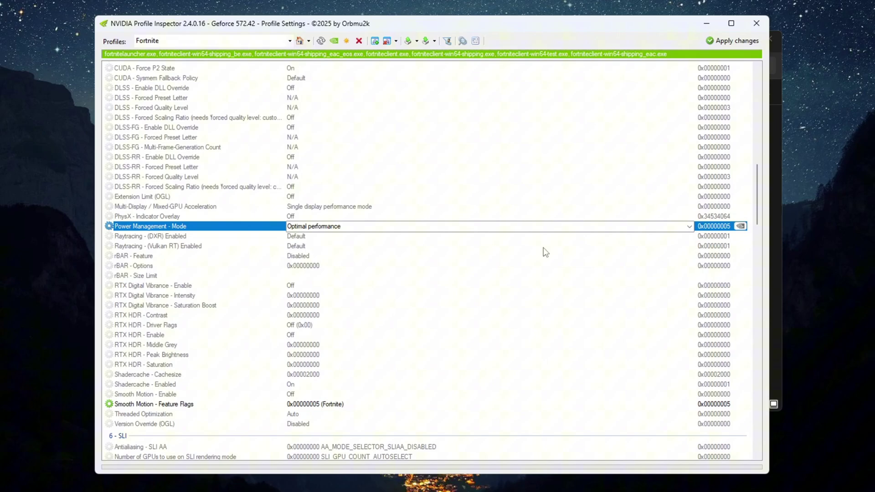
pyautogui.click(742, 45)
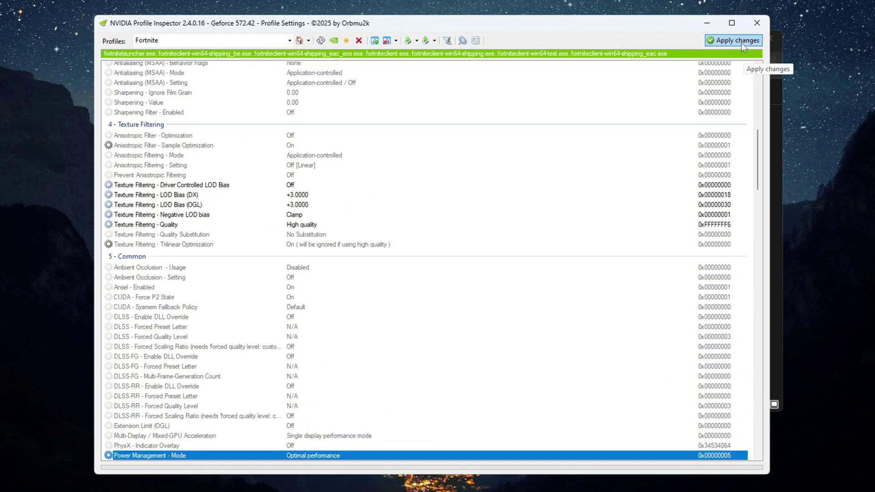
# - Confirm the profile changes are applied, then scroll the ADEX Official homepage to Recent Posts
pyautogui.click(759, 89)
pyautogui.moveTo(759, 89); pyautogui.dragTo(741, 413)
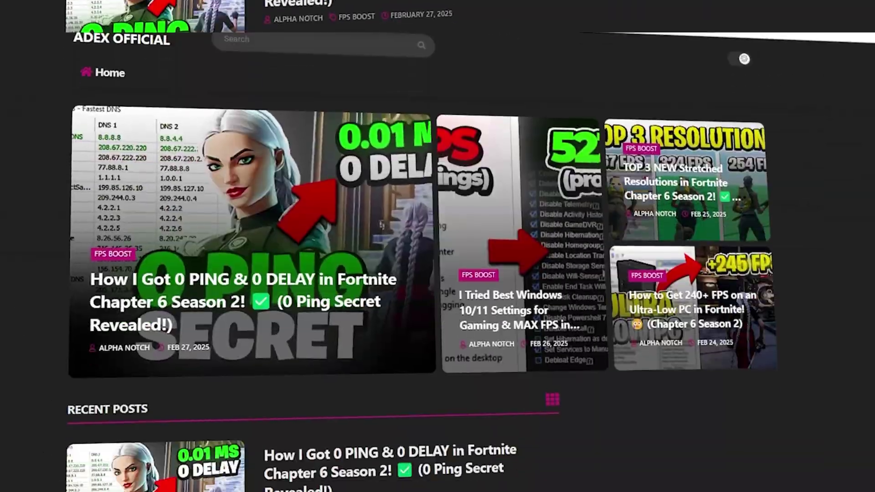
pyautogui.scroll(-8, 438, 246)
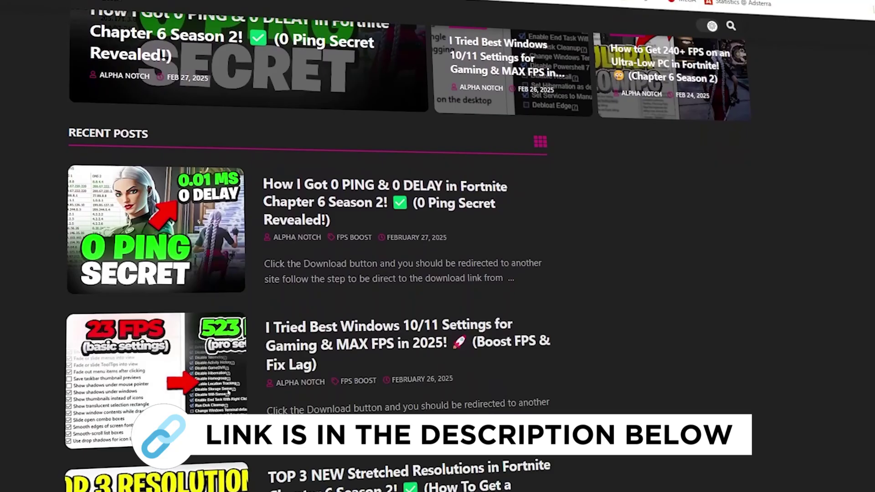
pyautogui.scroll(-4, 438, 246)
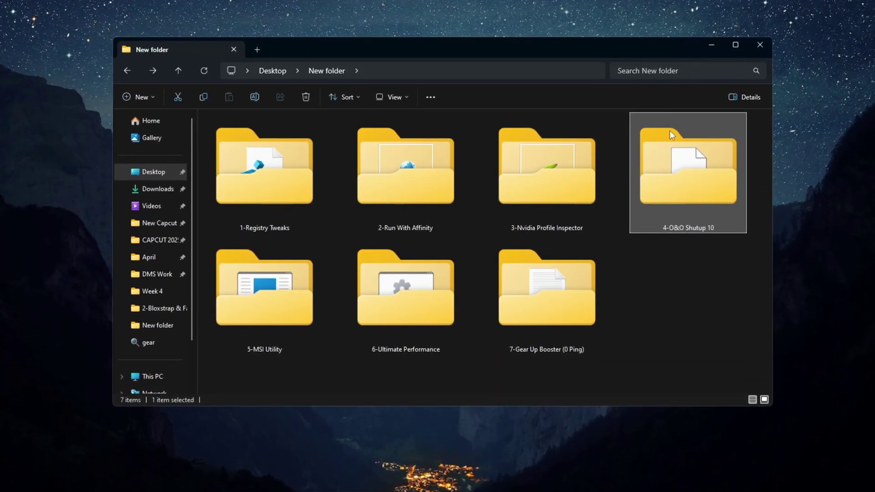
# - Run OOSU10.exe and apply only recommended settings, skipping the system restore point
pyautogui.doubleClick(699, 187)
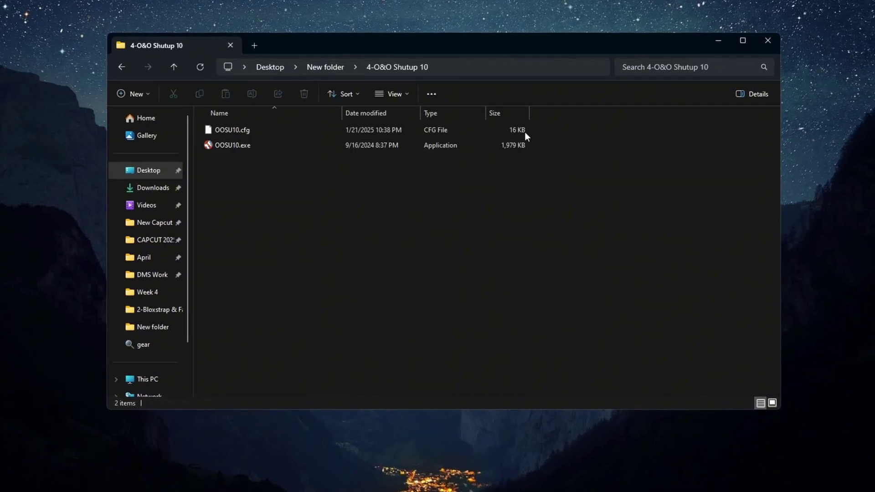
pyautogui.doubleClick(236, 144)
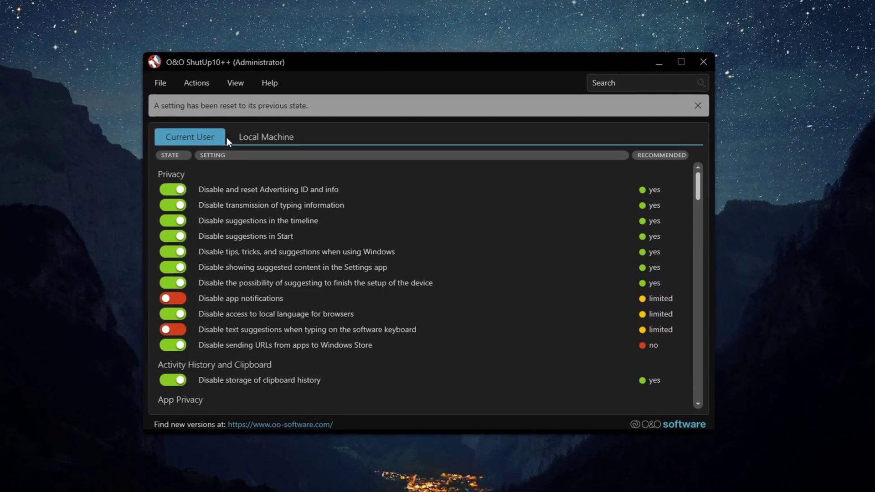
pyautogui.click(195, 81)
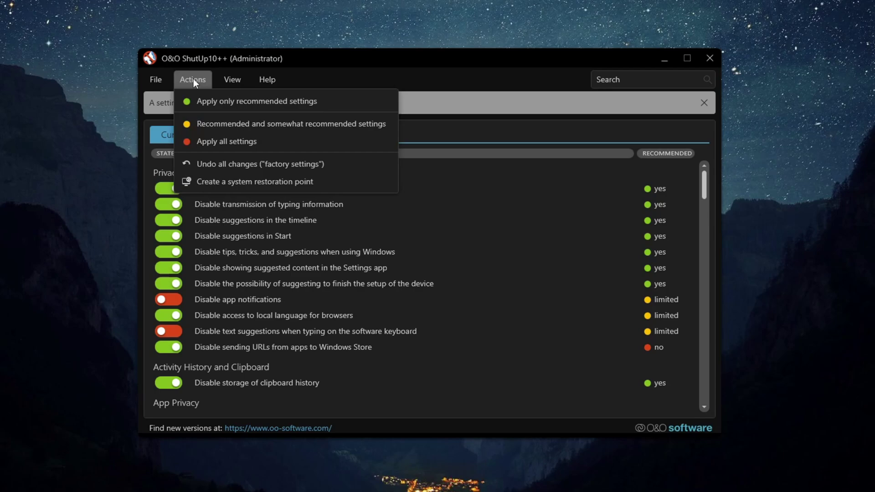
pyautogui.click(209, 101)
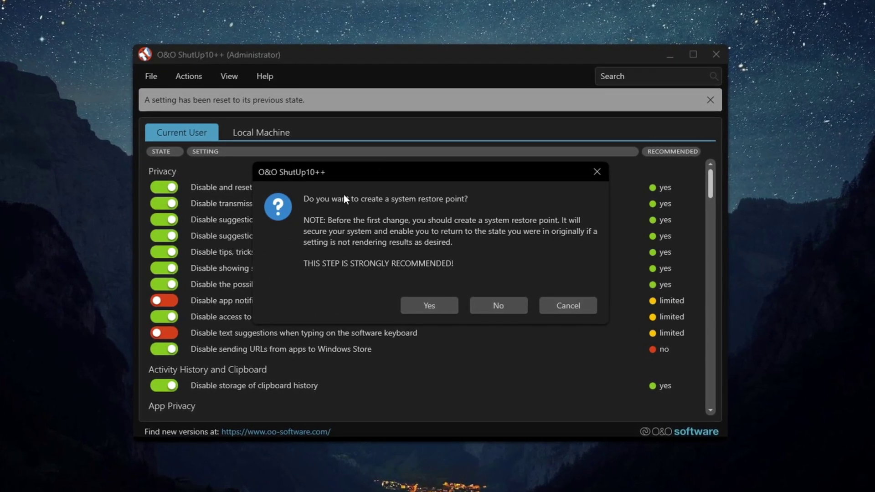
pyautogui.click(514, 311)
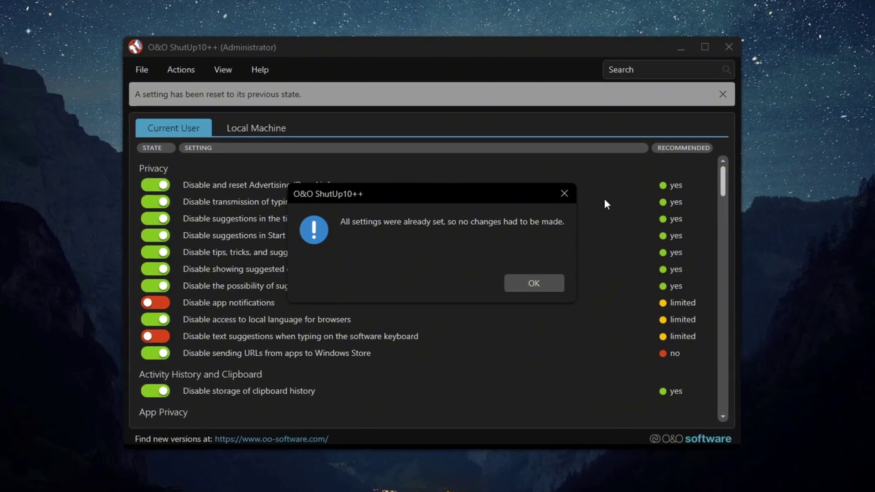
pyautogui.click(554, 289)
# - Scroll through the applied privacy settings, reopening and dismissing the actions list unused
pyautogui.scroll(-20, 440, 251)
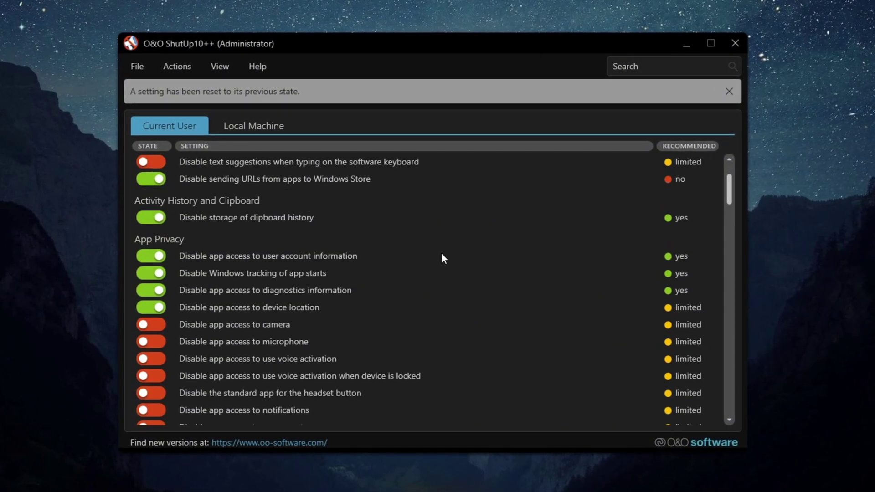
pyautogui.scroll(-15, 439, 251)
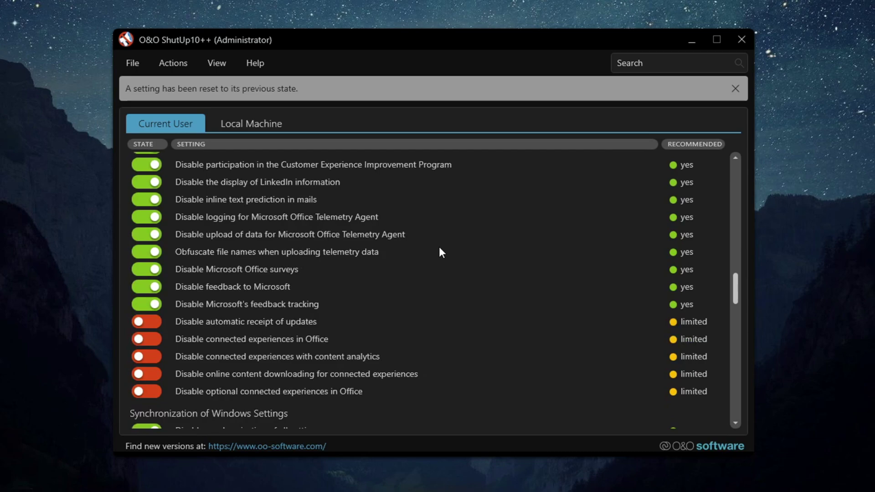
pyautogui.click(183, 64)
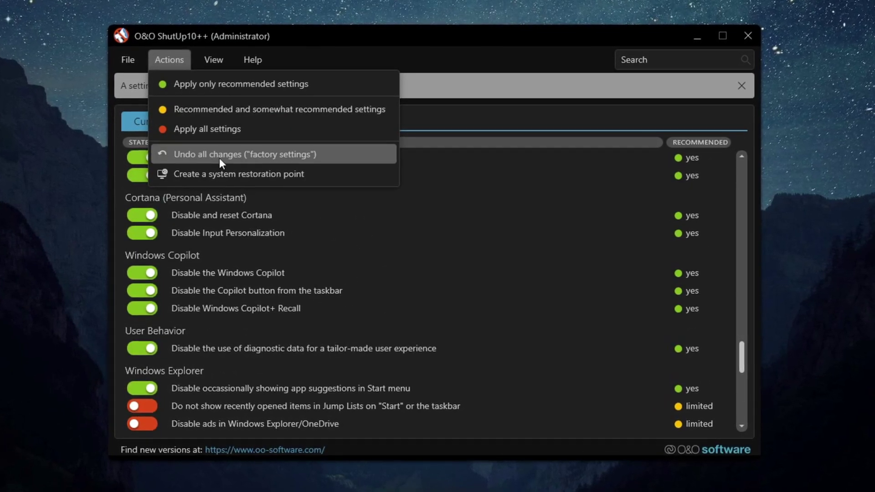
pyautogui.press('Escape')
pyautogui.scroll(-10, 485, 230)
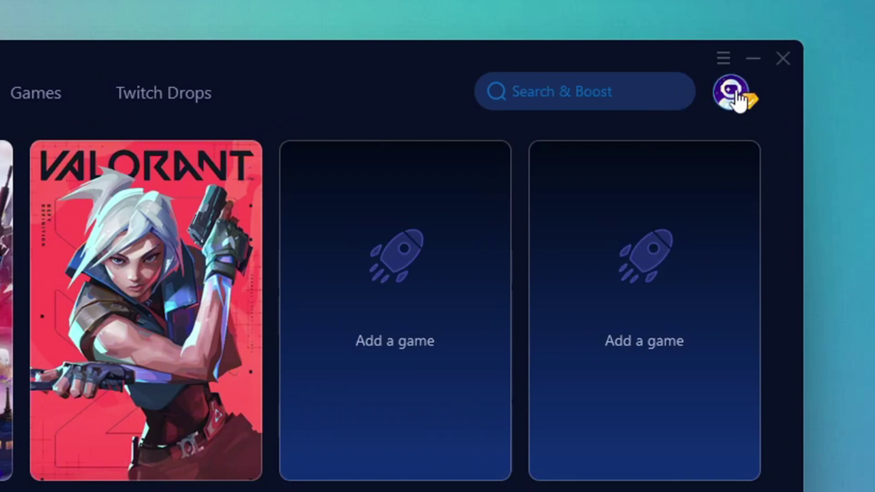
pyautogui.click(707, 61)
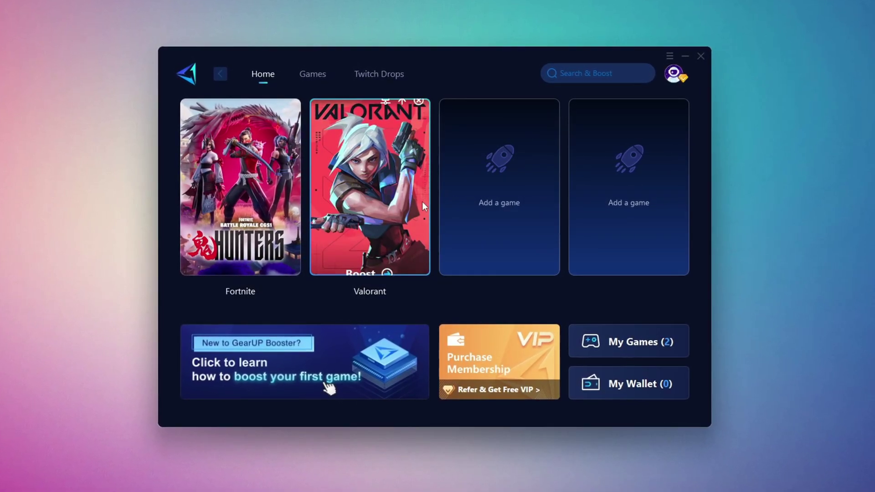
pyautogui.click(319, 77)
pyautogui.scroll(-5, 519, 217)
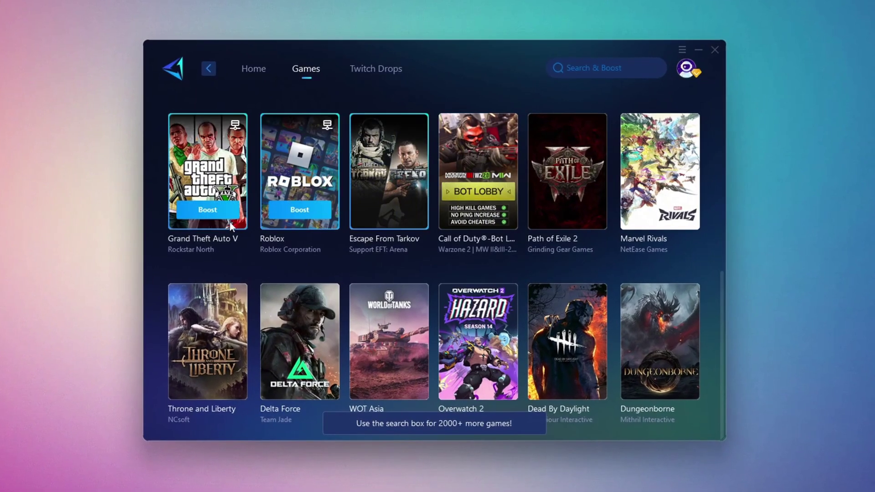
pyautogui.moveTo(371, 181)
pyautogui.click(251, 68)
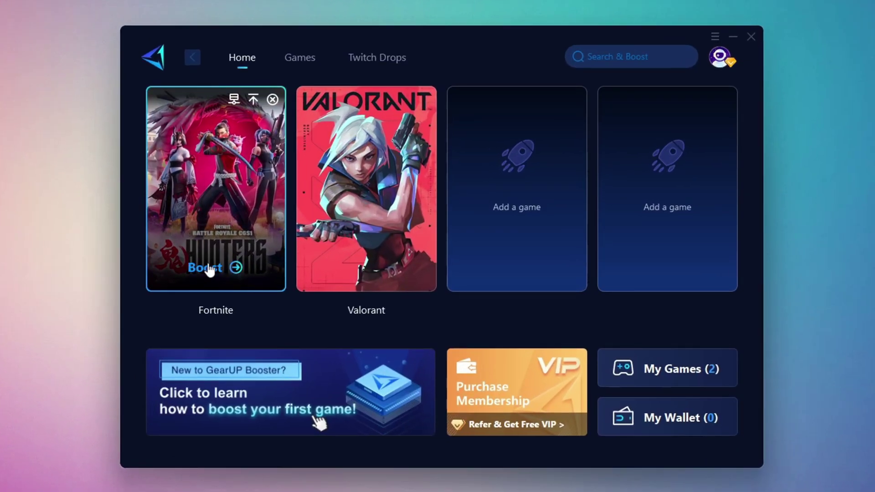
# - Boost Fortnite in GearUP on the Middle East server region with the Auto node
pyautogui.click(208, 268)
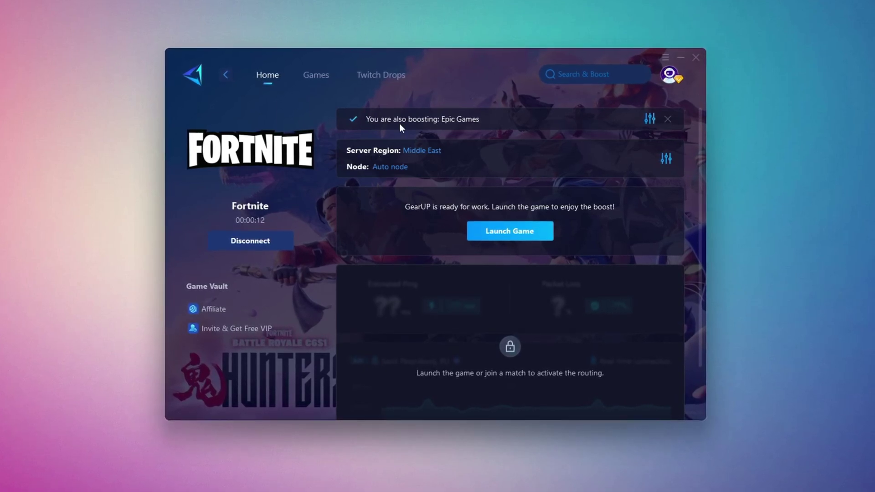
pyautogui.click(422, 151)
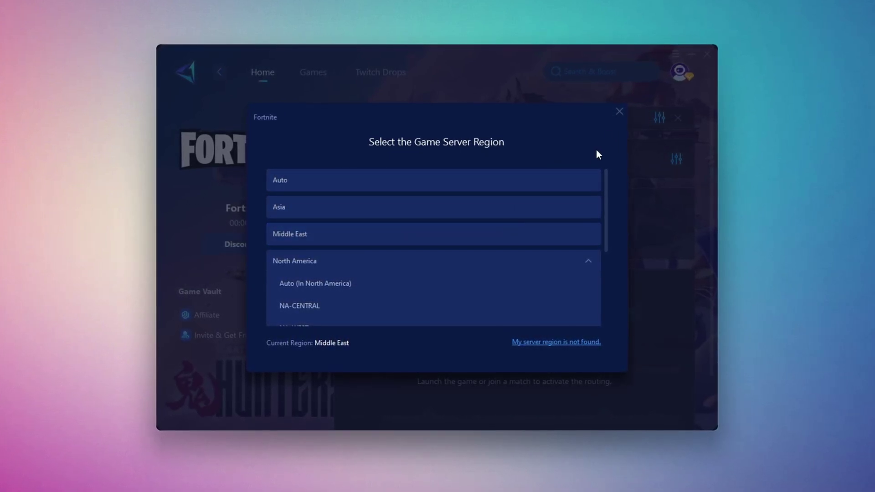
pyautogui.click(617, 113)
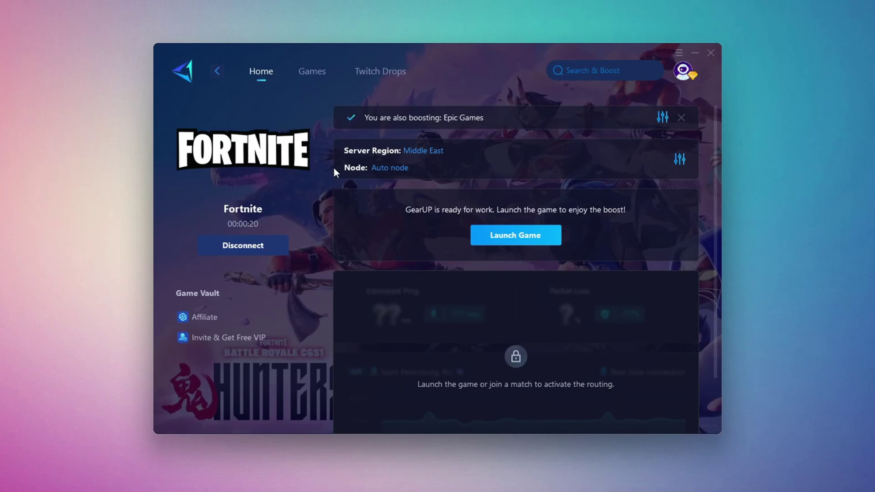
pyautogui.click(389, 169)
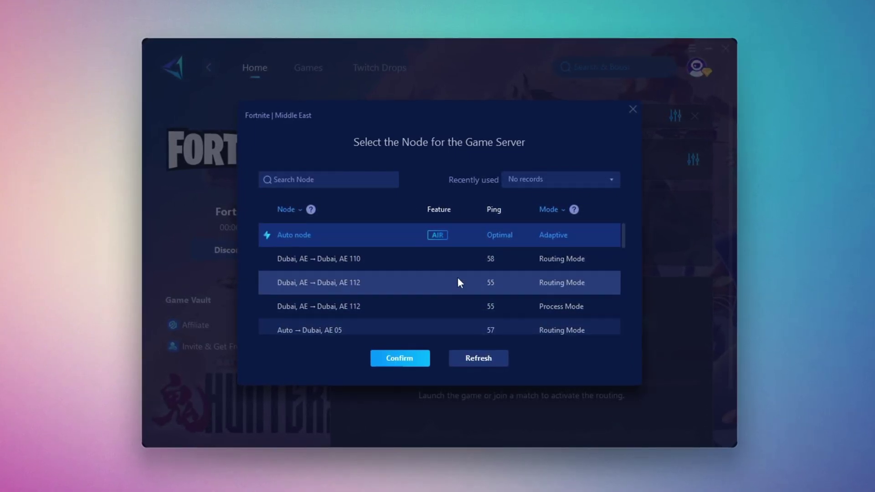
pyautogui.click(634, 110)
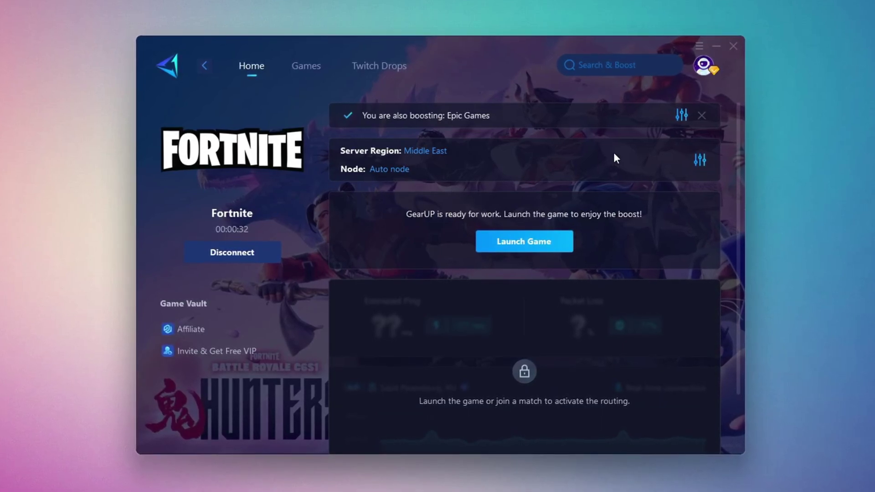
# - Close the GearUP Booster window, then build walls and shotgun an opponent in Fortnite
pyautogui.click(738, 45)
pyautogui.click(468, 252)
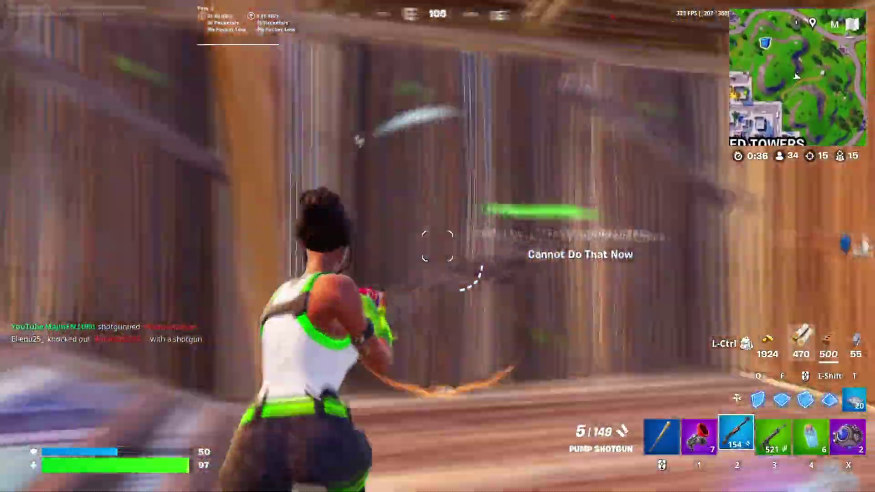
pyautogui.press('q')
pyautogui.click(438, 246)
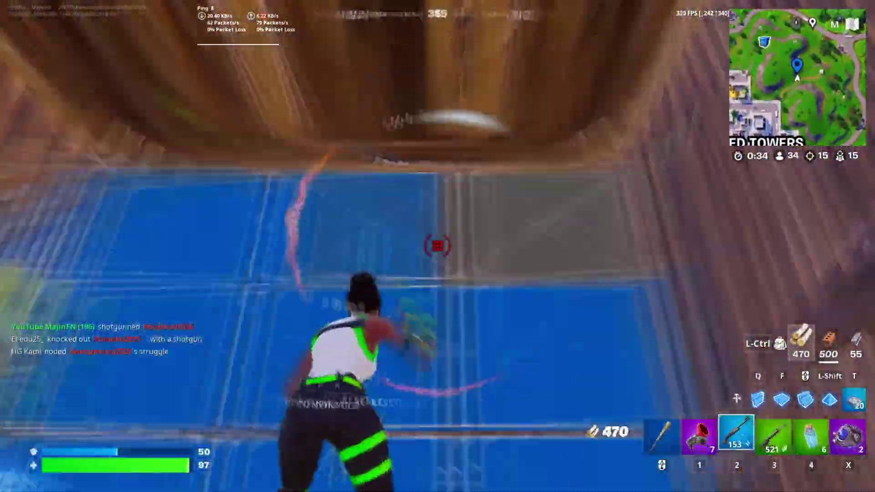
pyautogui.press('2')
pyautogui.click(437, 246)
# - Switch to hotbar slot 3 and scroll down the ADEX Official Recent Posts
pyautogui.press('3')
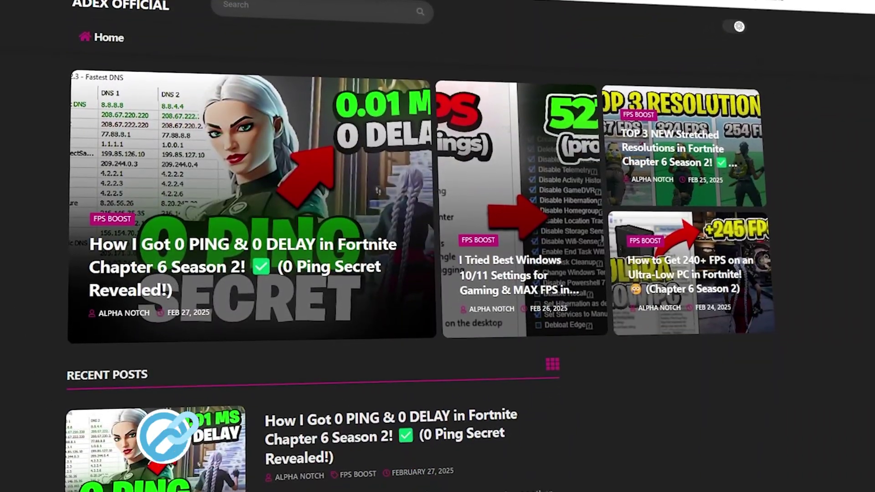
pyautogui.scroll(-8, 438, 246)
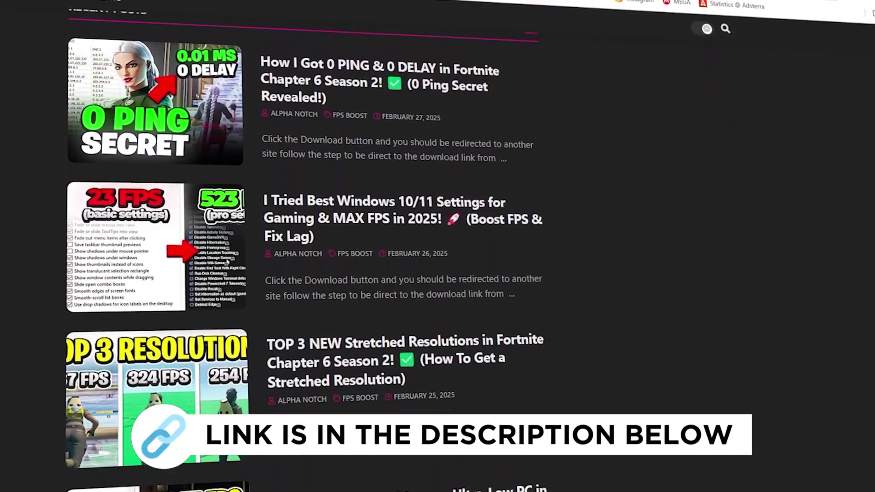
pyautogui.scroll(-6, 438, 246)
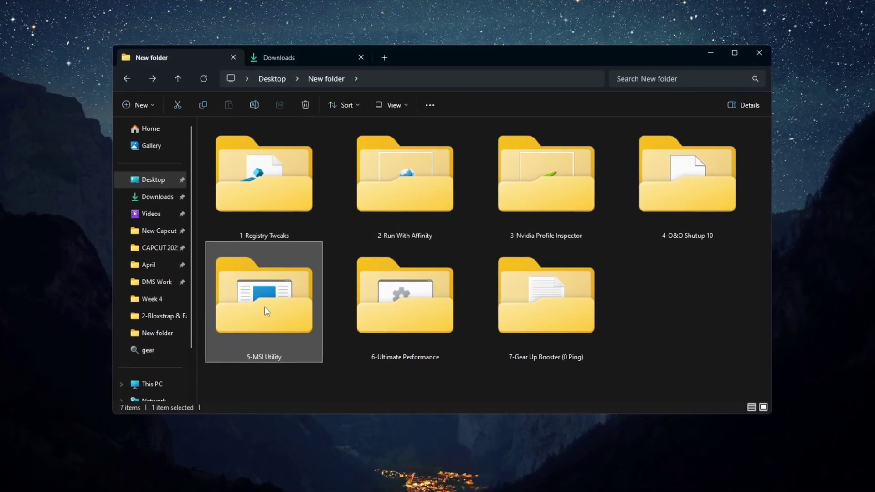
# - Open the 5-MSI Utility folder and set the GTX 1650 SUPER's interrupt priority to High
pyautogui.doubleClick(267, 311)
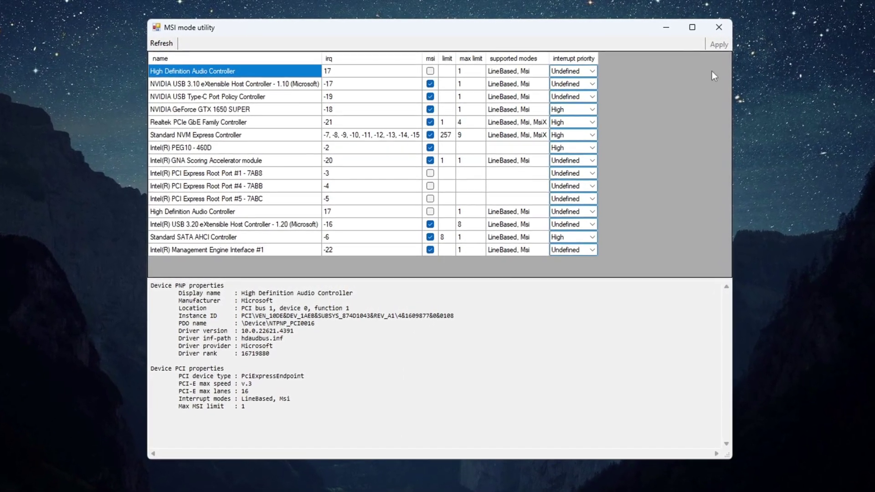
pyautogui.click(197, 97)
pyautogui.click(198, 110)
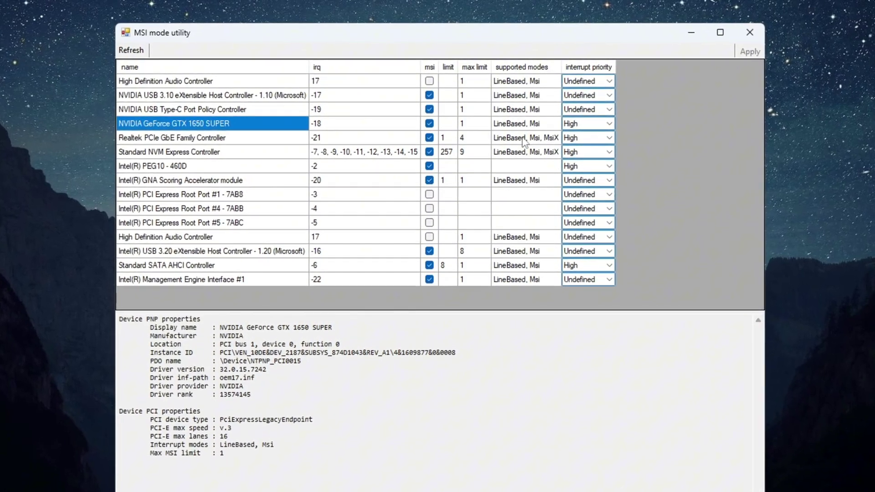
pyautogui.click(588, 138)
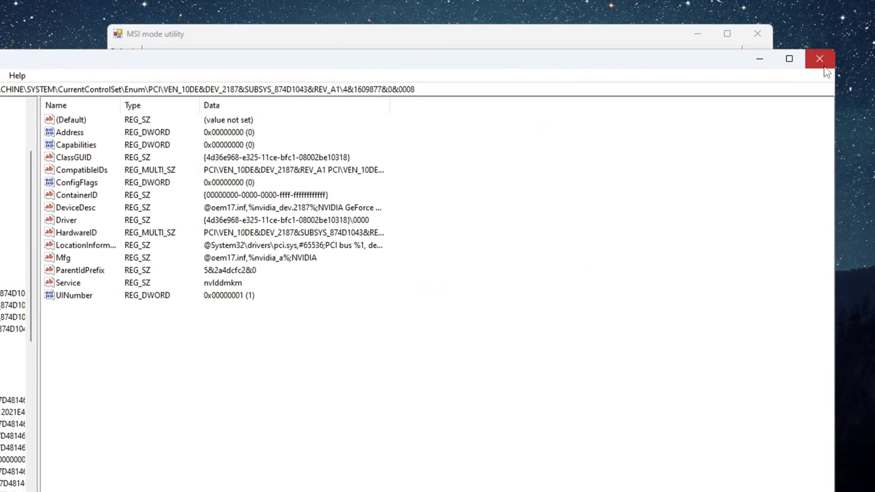
pyautogui.click(819, 59)
# - Set the Intel(R) PEG10 - 460D device's interrupt priority to High
pyautogui.click(140, 177)
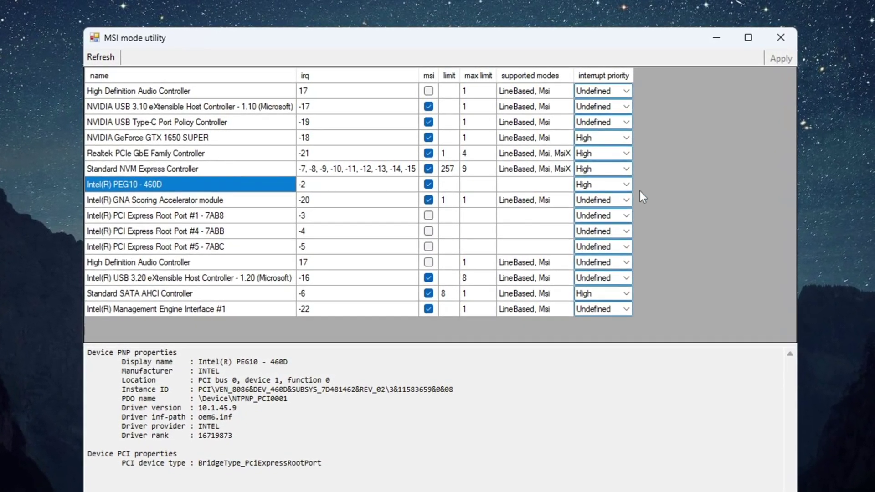
pyautogui.click(626, 184)
pyautogui.click(627, 185)
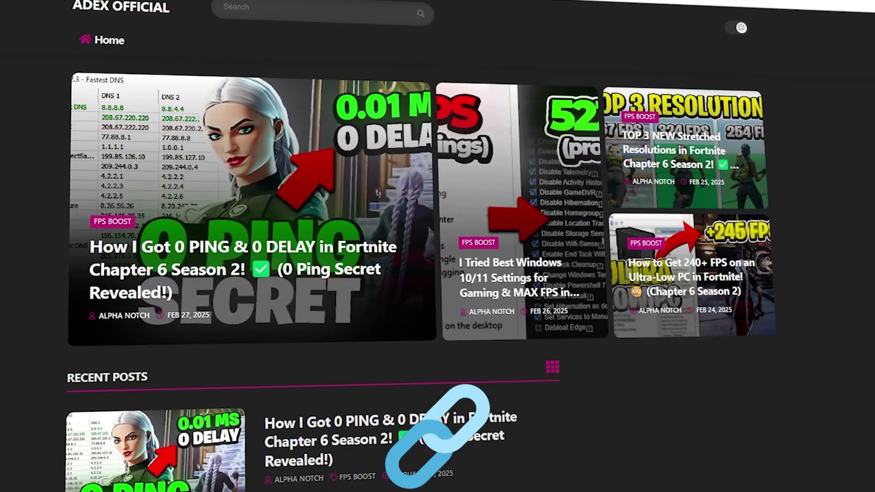
# - Open the 6-Ultimate Performance folder holding Enable Ultimate Performance.bat
pyautogui.scroll(-5, 319, 274)
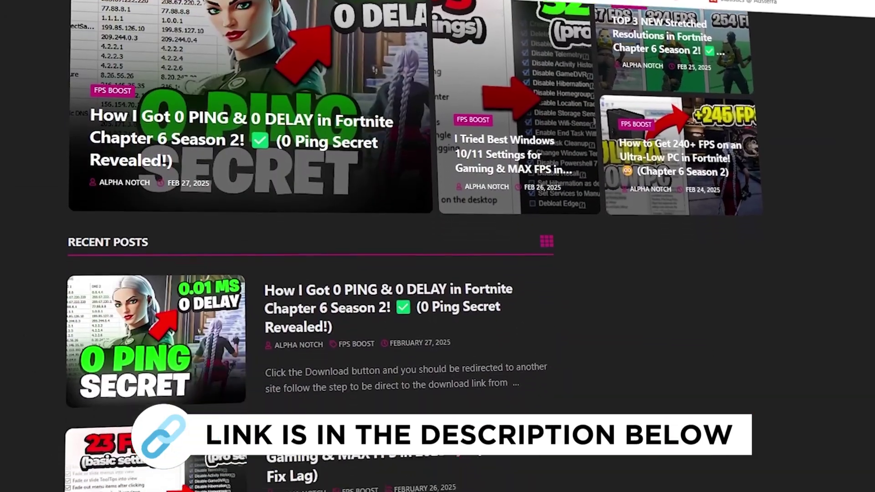
pyautogui.scroll(-8, 319, 273)
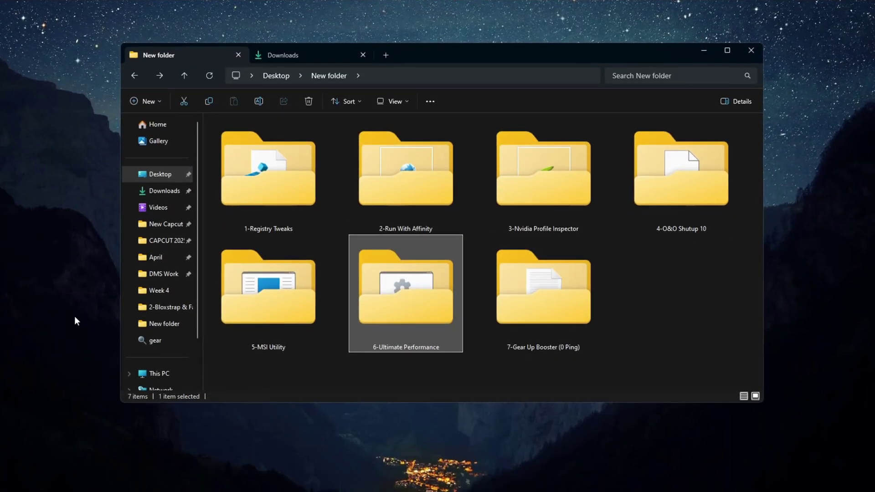
pyautogui.doubleClick(426, 315)
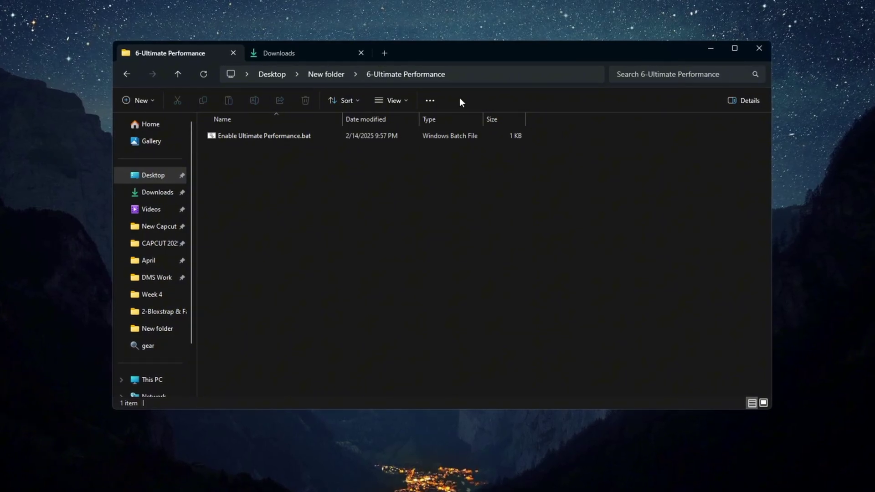
# - Search 'edit power plan' and go to the full Power Options plan list
pyautogui.press('super')
pyautogui.write('edit power plan')
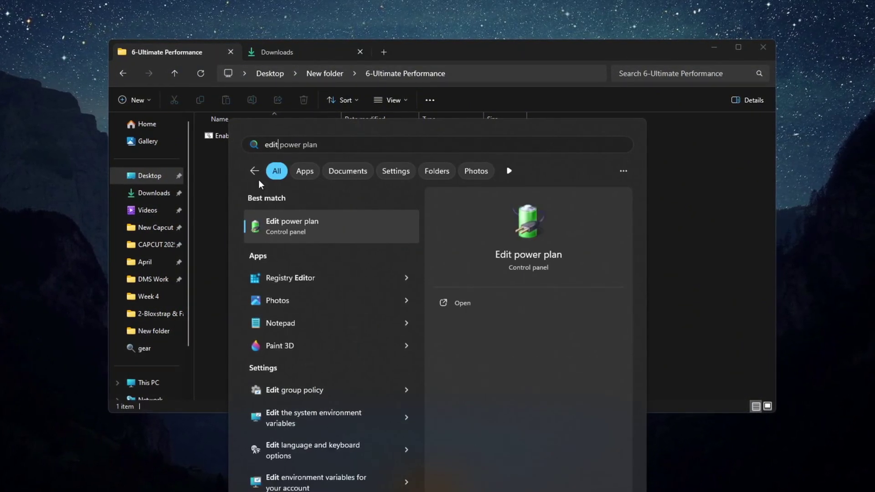
pyautogui.click(319, 240)
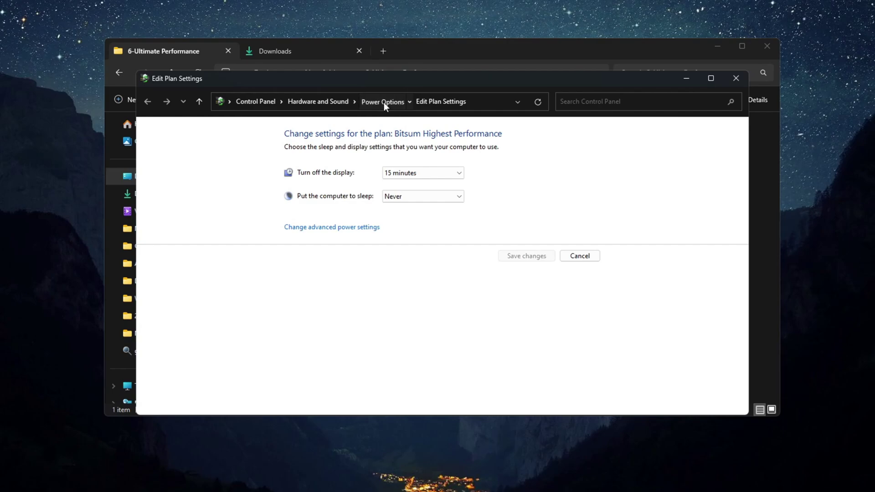
pyautogui.click(384, 102)
# - Activate the first Ultimate Performance plan, close Power Options, and select Enable Ultimate Performance.bat
pyautogui.click(268, 184)
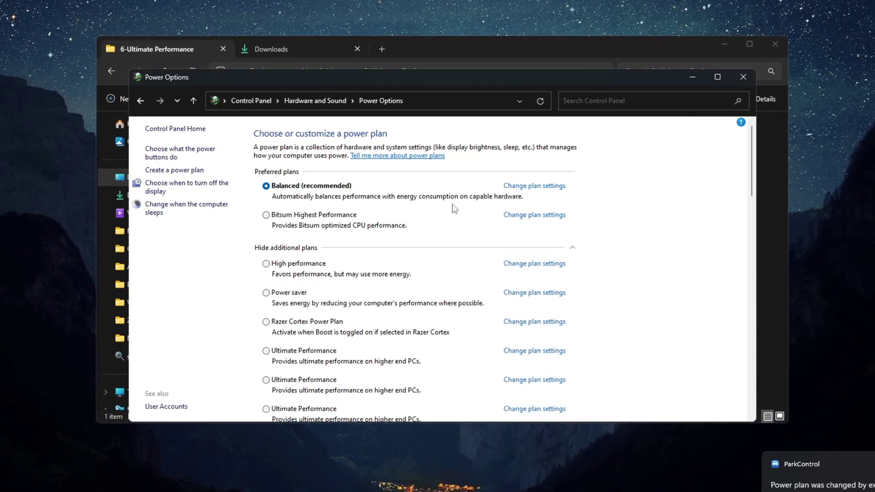
pyautogui.click(264, 216)
pyautogui.scroll(-2, 264, 226)
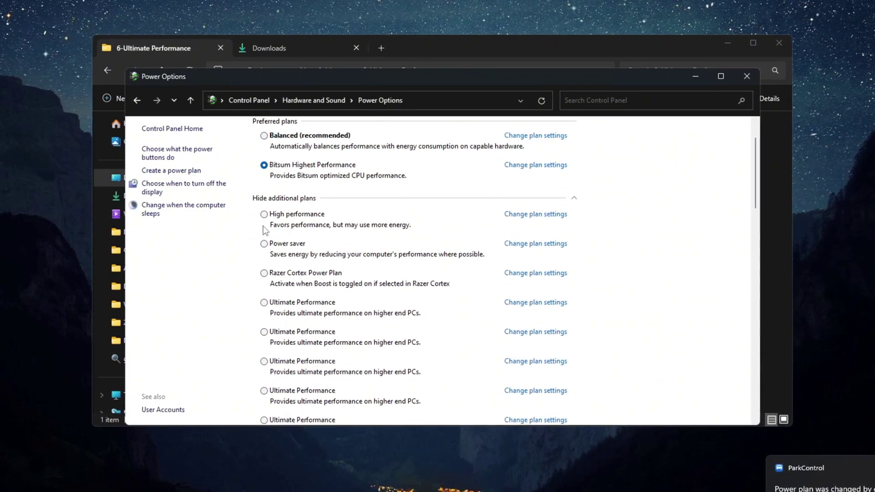
pyautogui.click(265, 301)
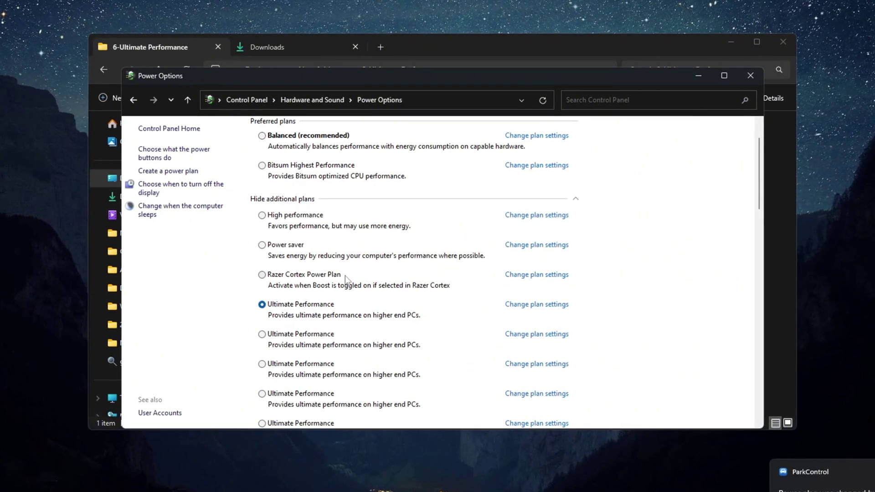
pyautogui.click(752, 76)
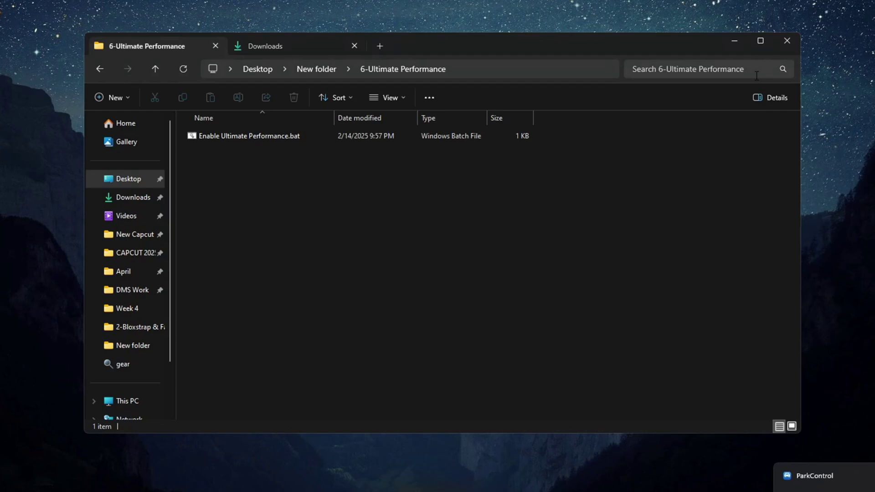
pyautogui.click(231, 139)
# - Run Enable Ultimate Performance.bat as administrator and dismiss the finished script window
pyautogui.rightClick(229, 139)
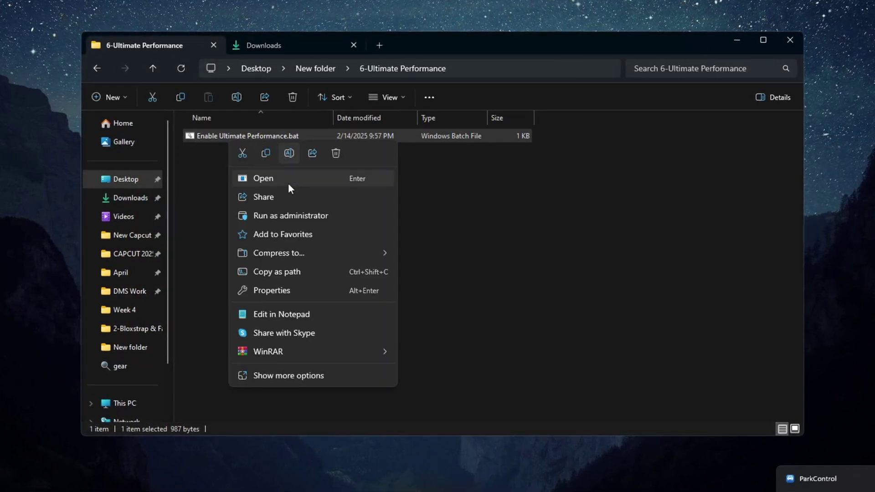
pyautogui.click(274, 216)
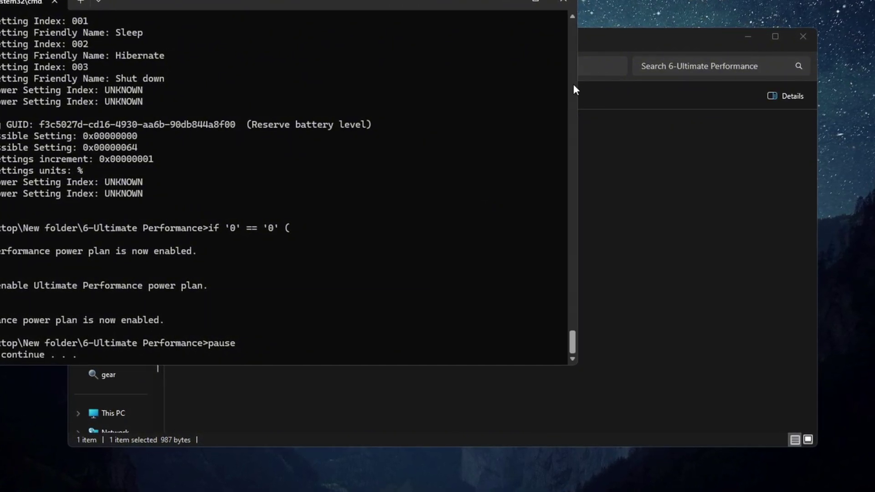
pyautogui.press('Return')
# - Search 'edit power plan' and open the full power plan list to verify
pyautogui.press('super')
pyautogui.write('edit power plan')
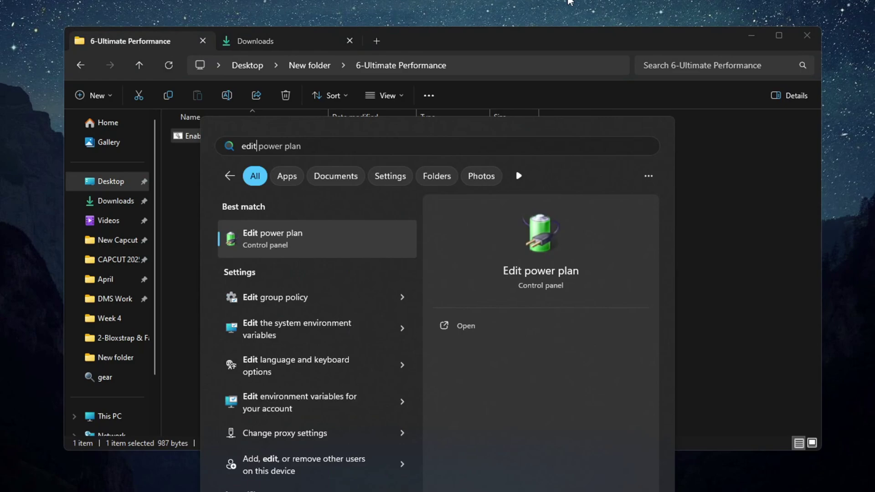
pyautogui.press('Return')
pyautogui.click(363, 98)
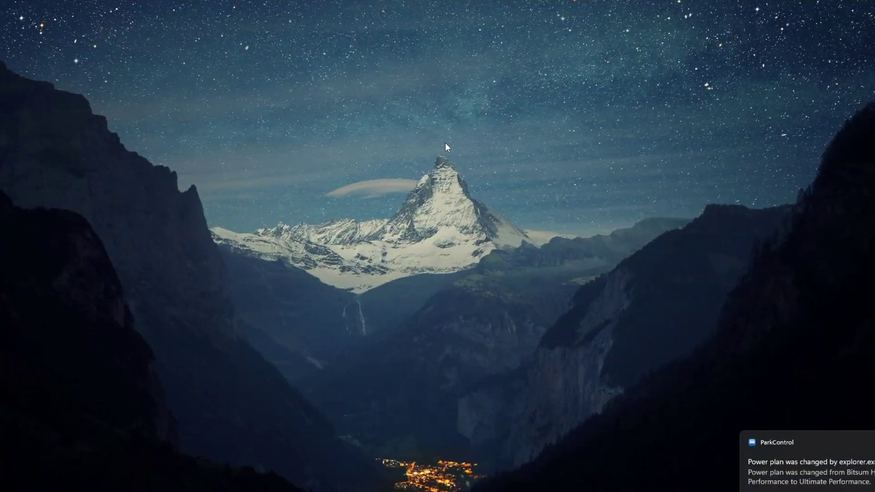
# - Open the Game Mode settings via a 'game' search, with Game Mode on
pyautogui.press('super')
pyautogui.write('game')
pyautogui.press('Return')
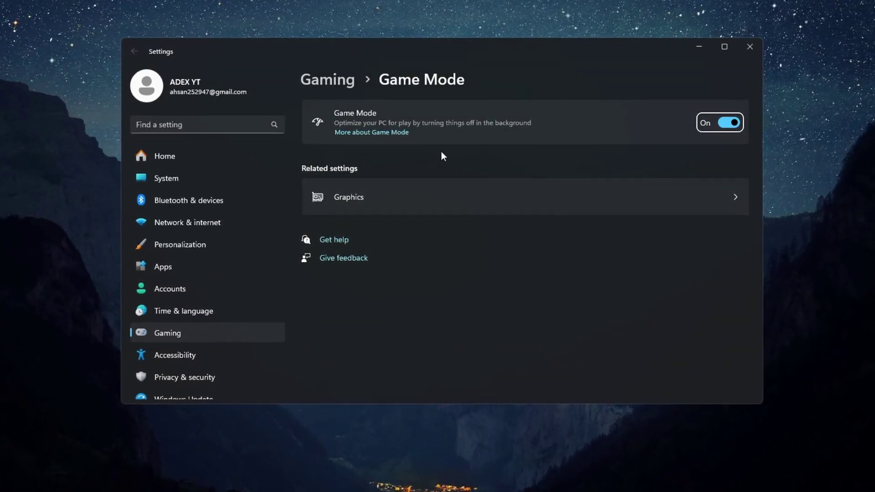
# - Set FortniteLauncher.exe's graphics preference to High performance and save it
pyautogui.click(399, 209)
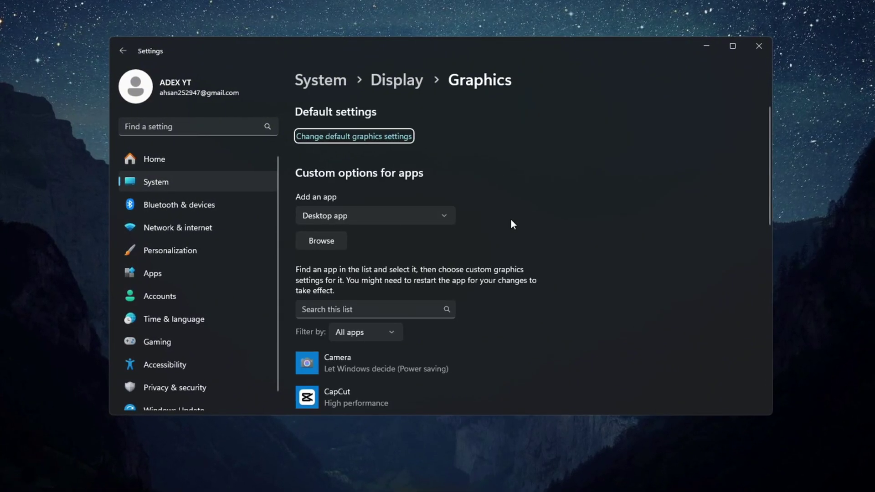
pyautogui.scroll(-5, 316, 253)
pyautogui.click(321, 251)
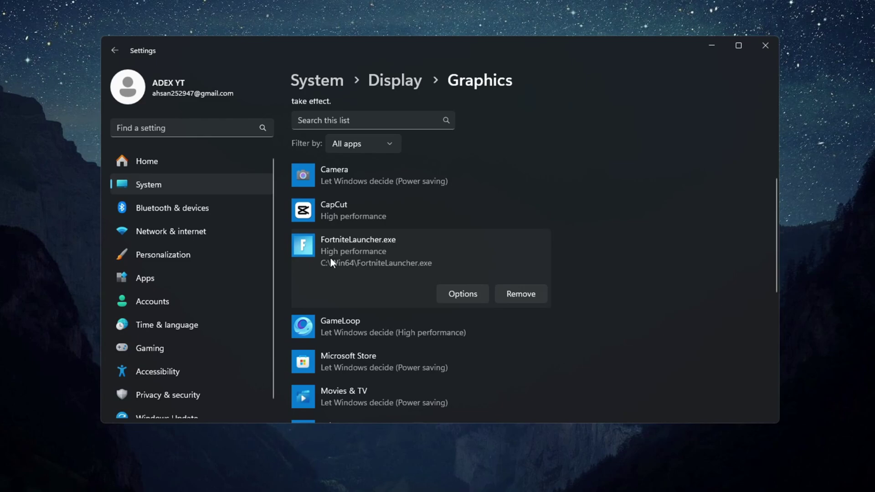
pyautogui.click(450, 295)
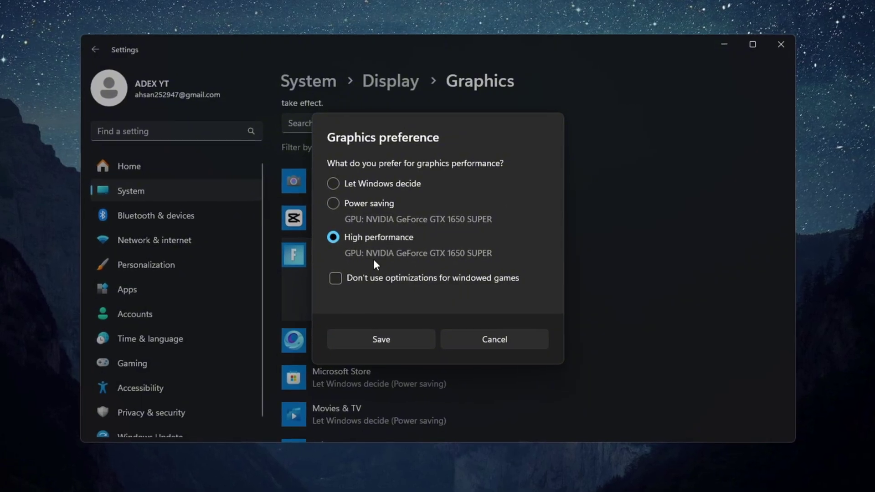
pyautogui.click(388, 344)
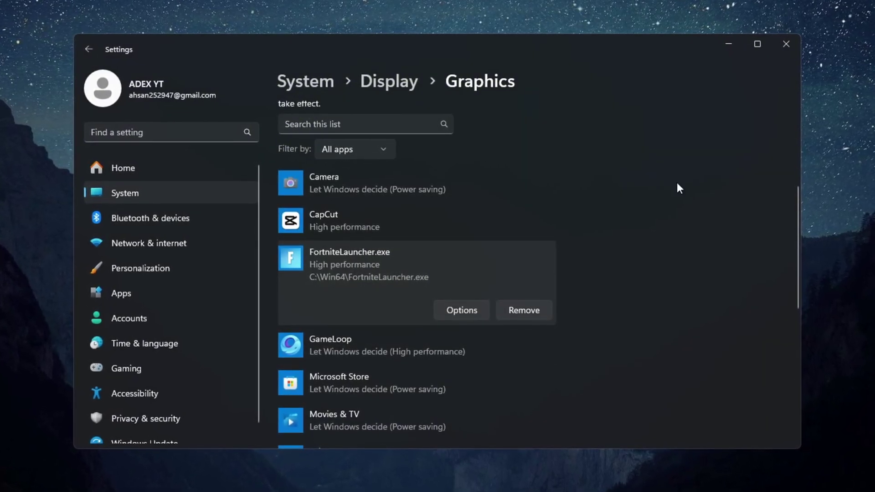